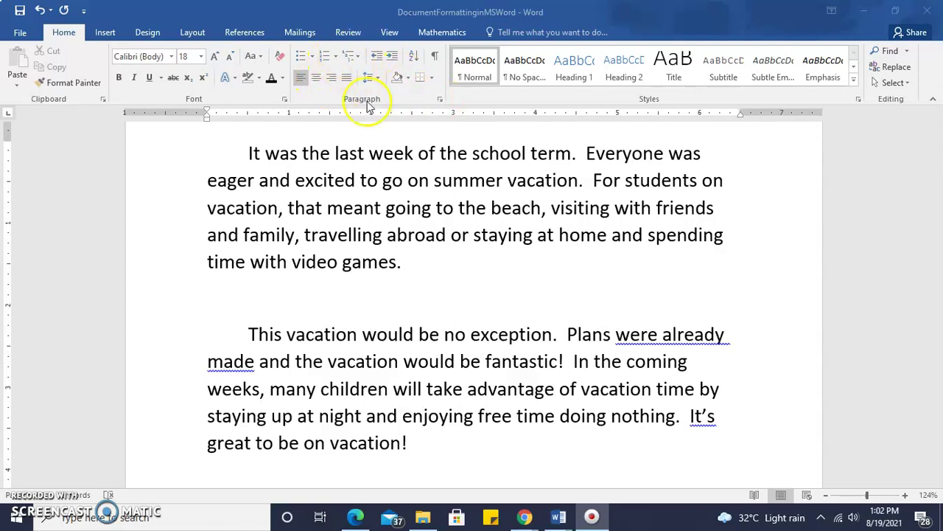
Review the Paragraph dialog's Indents and Spacing and Line and Page Breaks options without changing anything
click(440, 102)
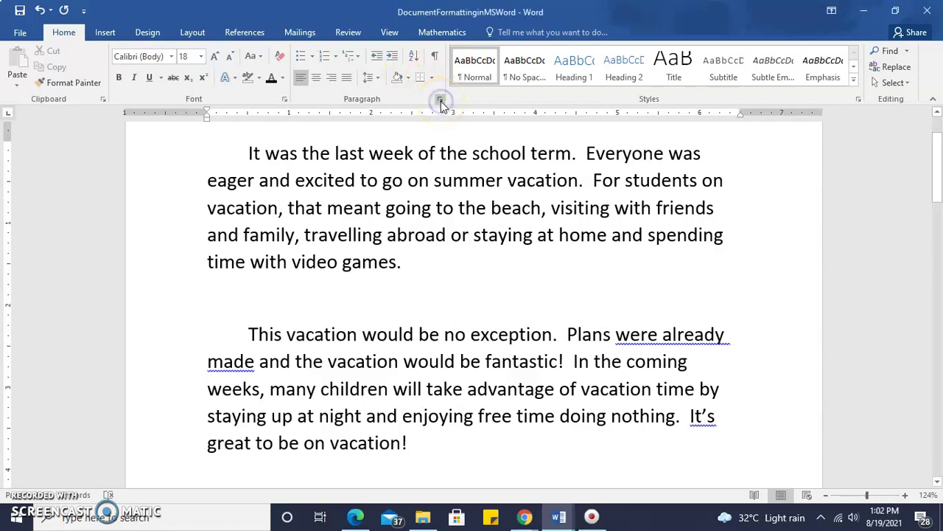
click(440, 101)
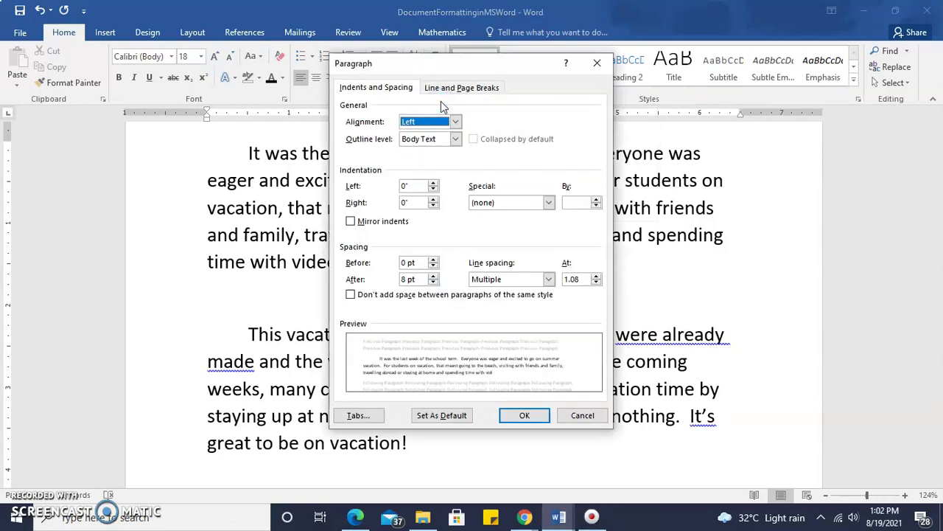
drag(470, 60, 590, 68)
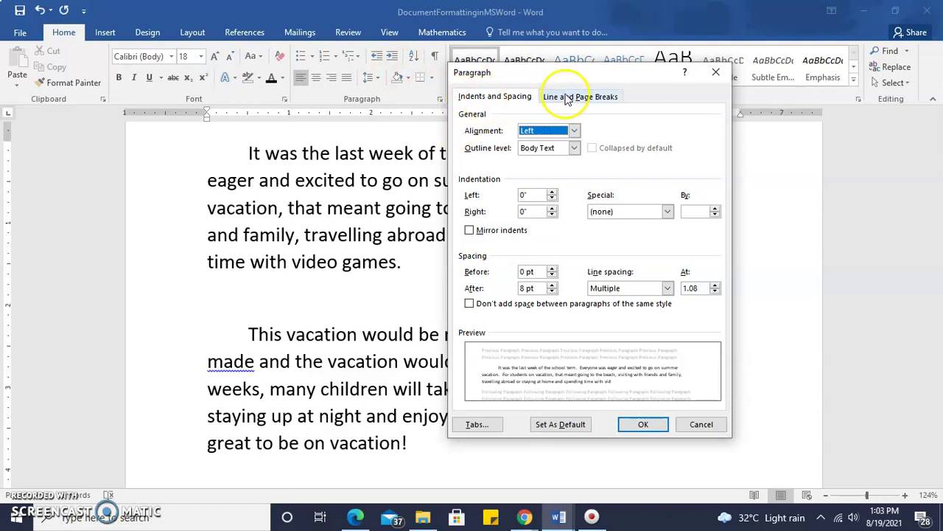
click(570, 98)
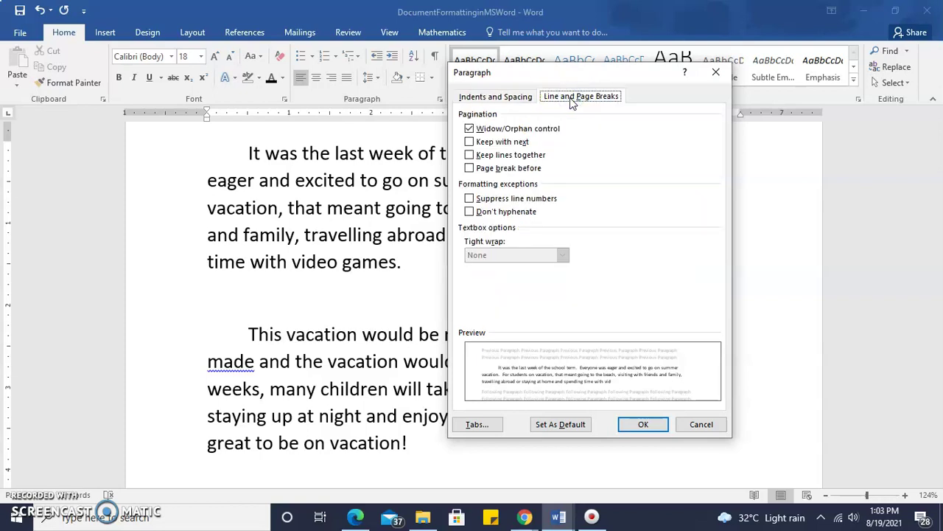
click(516, 96)
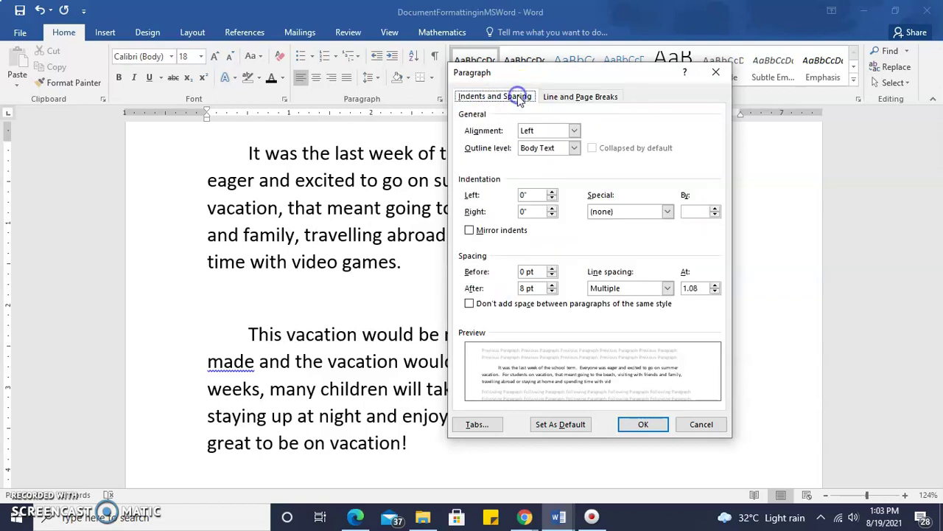
click(713, 76)
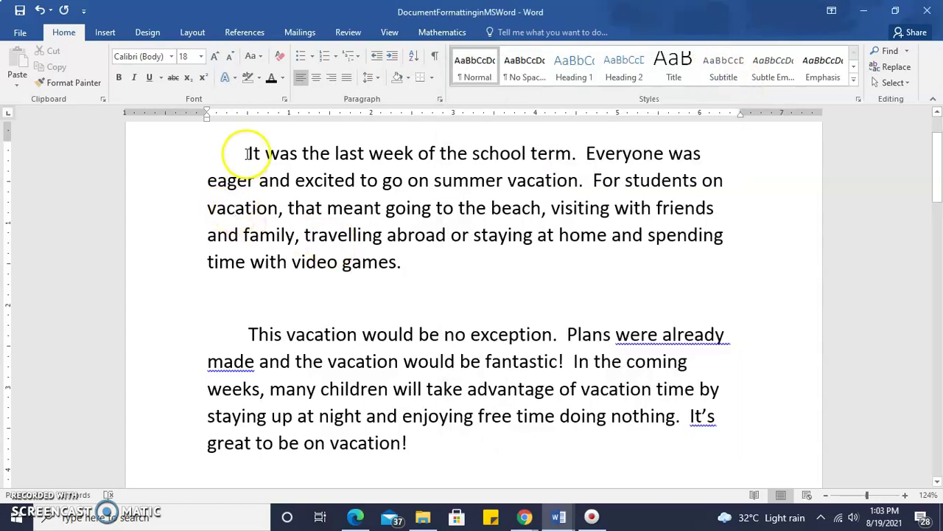
Justify the first vacation paragraph so both edges align with the margins
drag(248, 152, 404, 262)
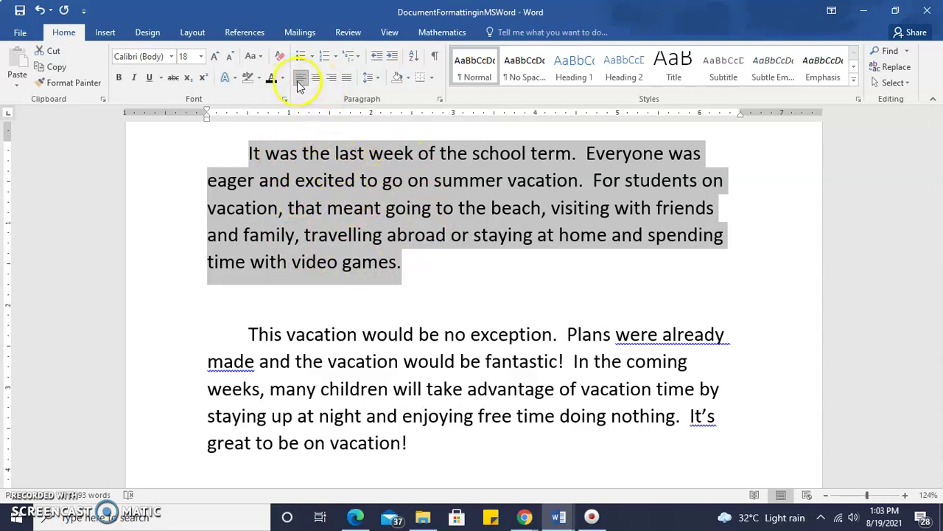
key(ctrl+j)
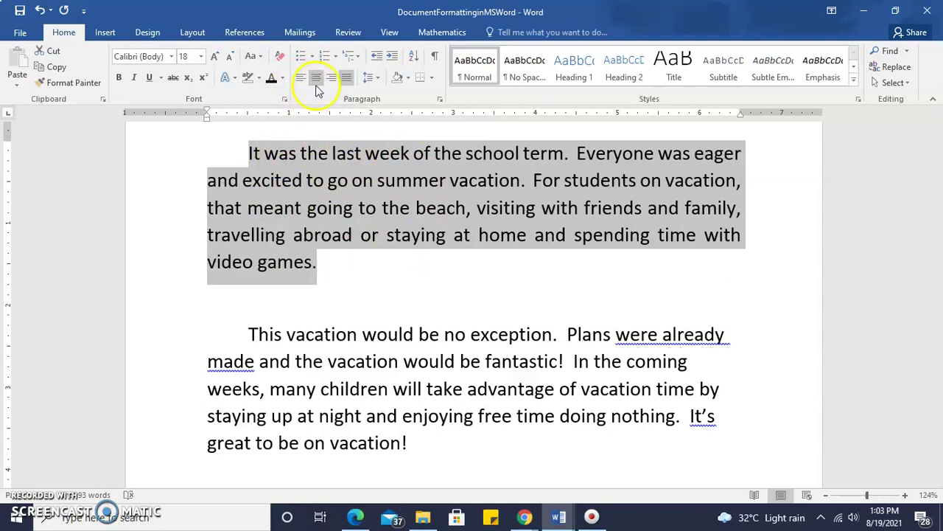
click(344, 78)
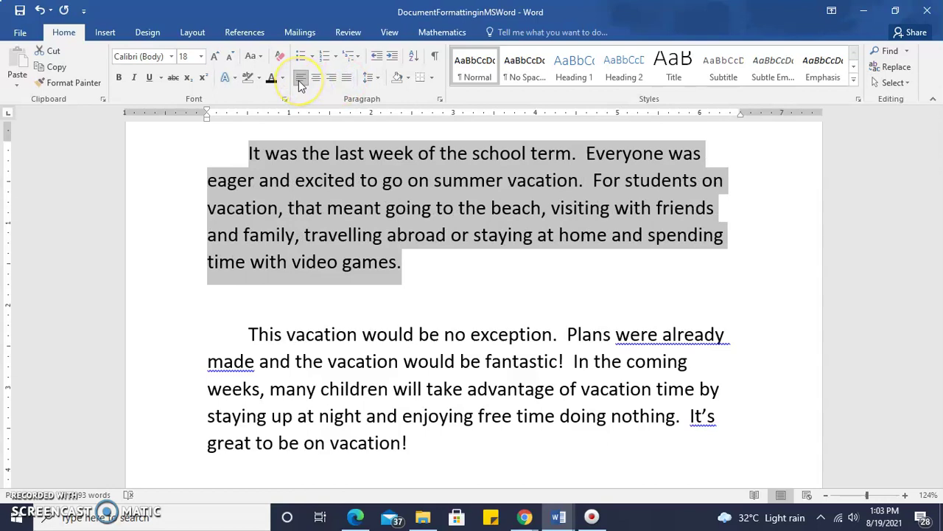
click(347, 80)
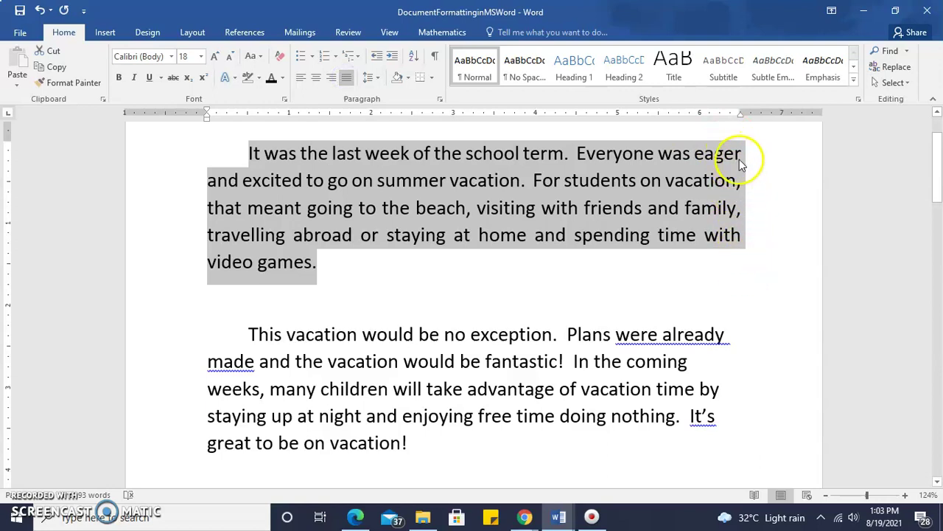
click(690, 313)
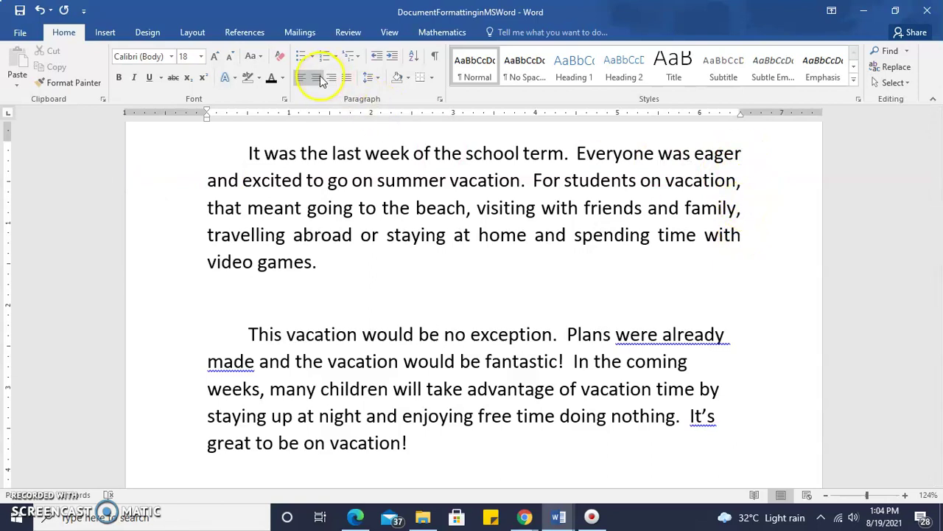
Try Center and then Align Right on the first paragraph
click(256, 153)
drag(256, 152, 319, 261)
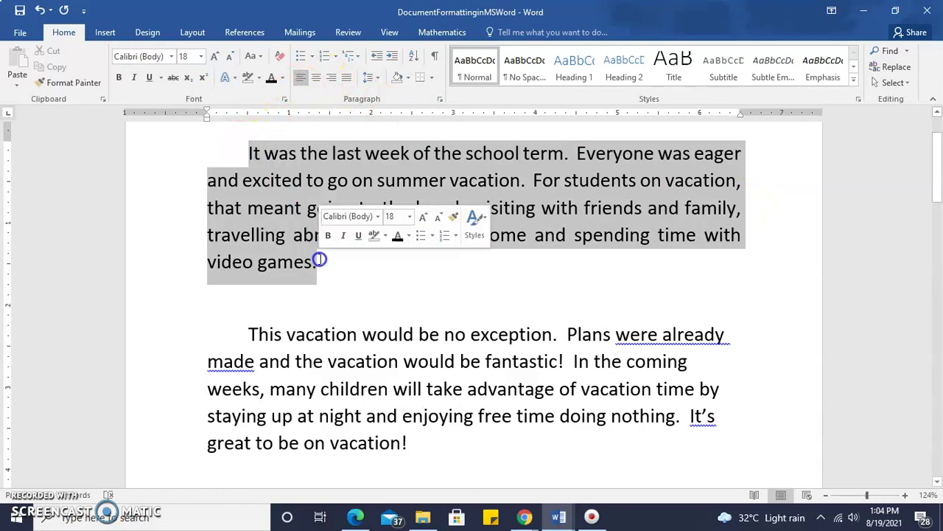
click(315, 79)
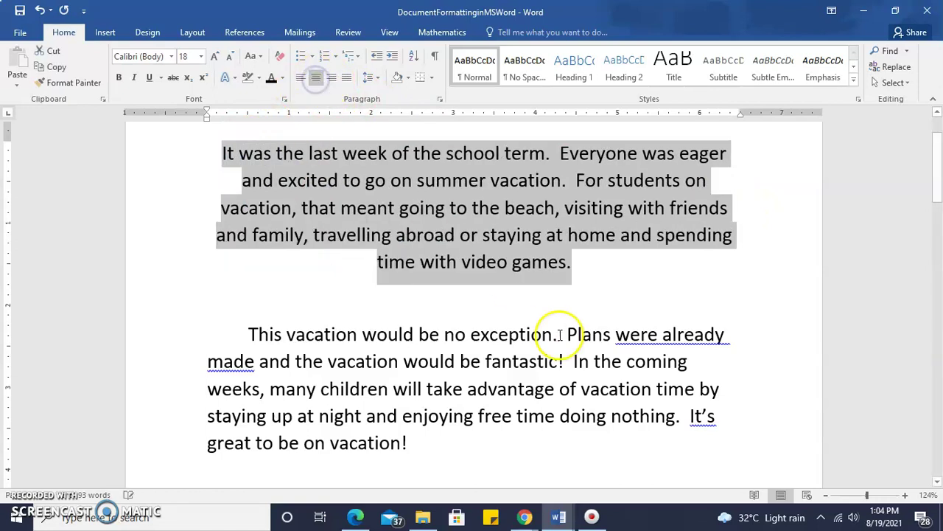
click(560, 265)
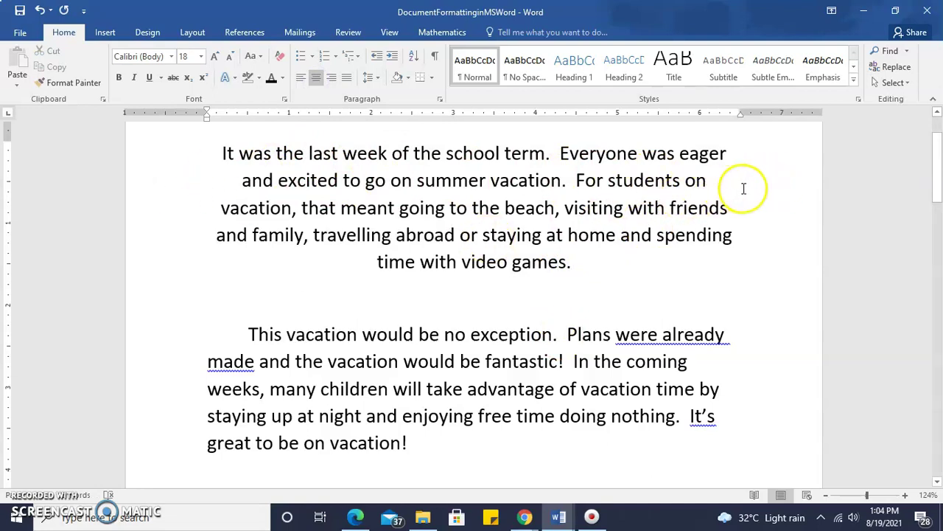
click(330, 81)
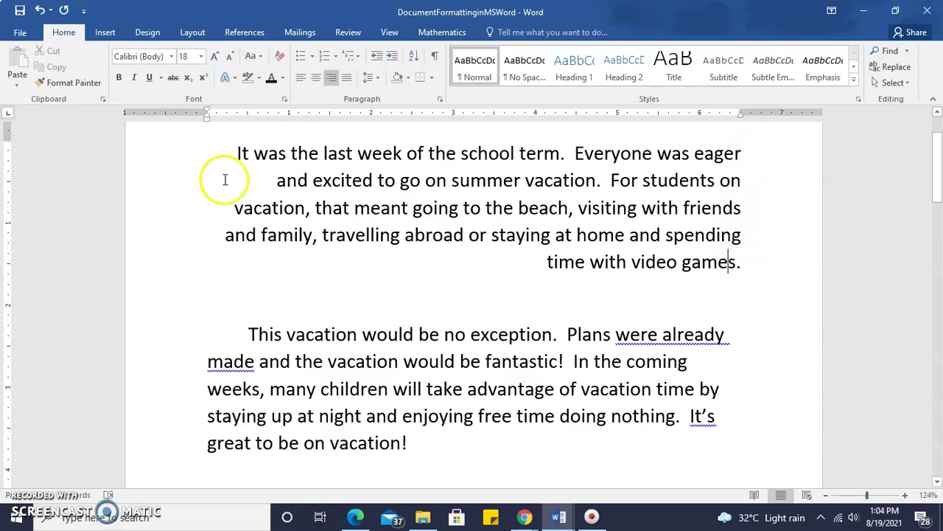
Return the first paragraph to Justify, starting flush at the left margin
drag(235, 157, 739, 255)
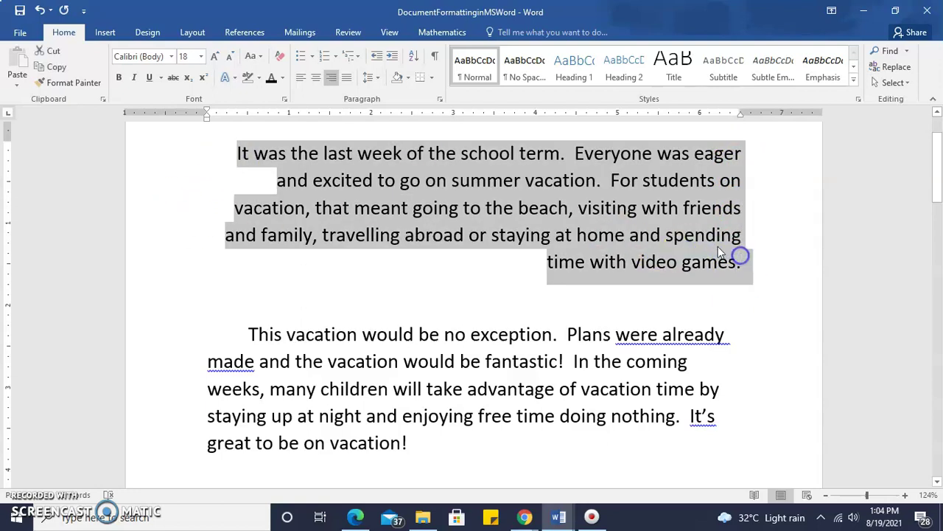
click(346, 78)
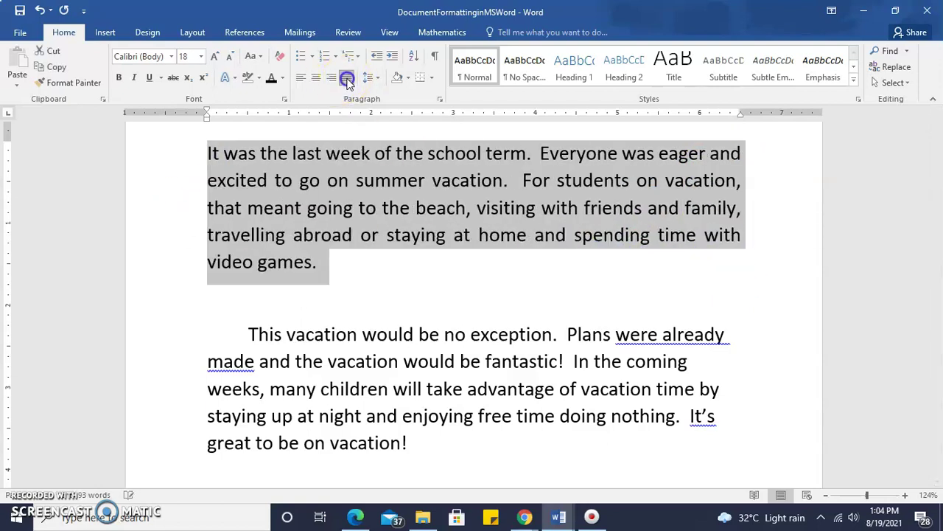
click(337, 180)
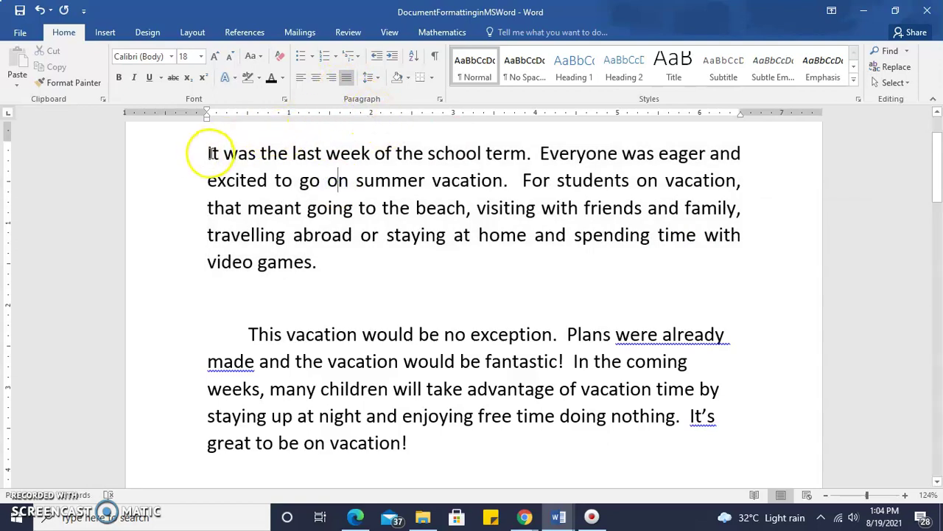
drag(207, 153, 318, 260)
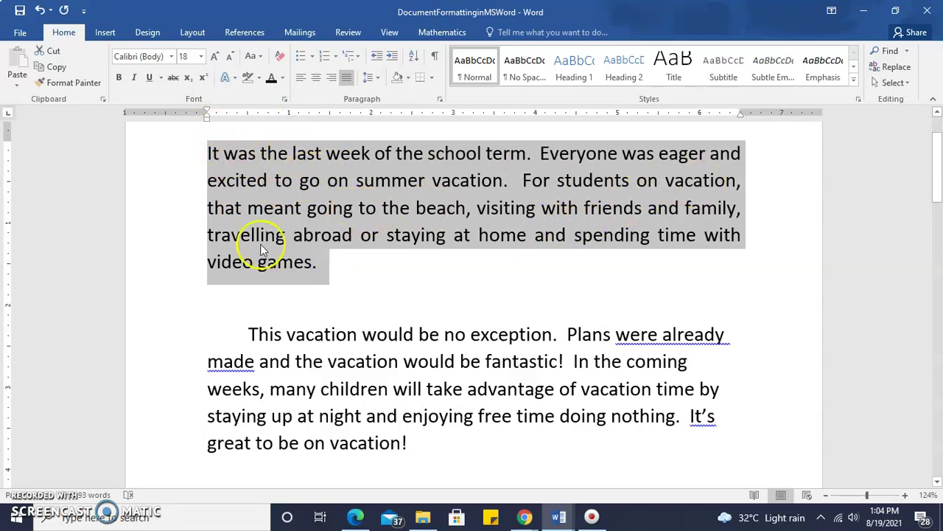
click(251, 298)
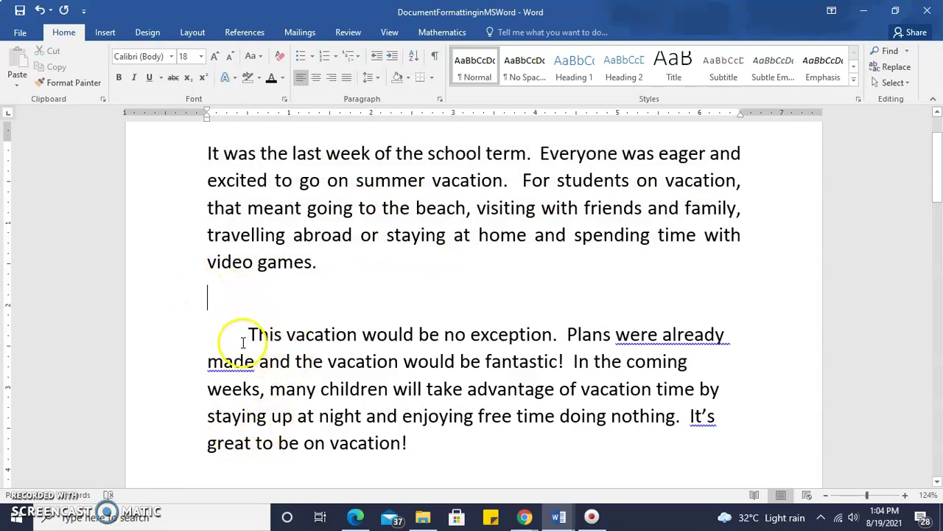
Set Double line spacing on the second vacation paragraph, with the page zoomed to 98%
drag(249, 334, 432, 442)
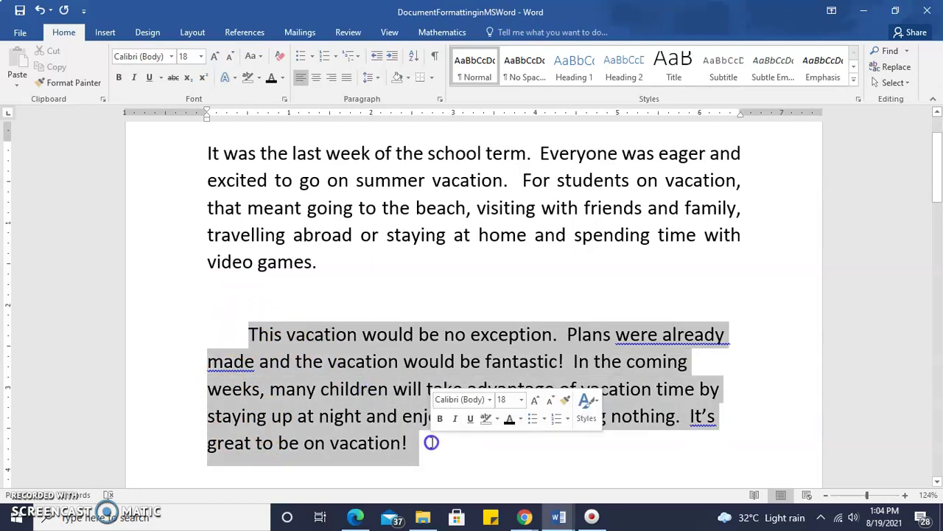
drag(933, 151, 940, 162)
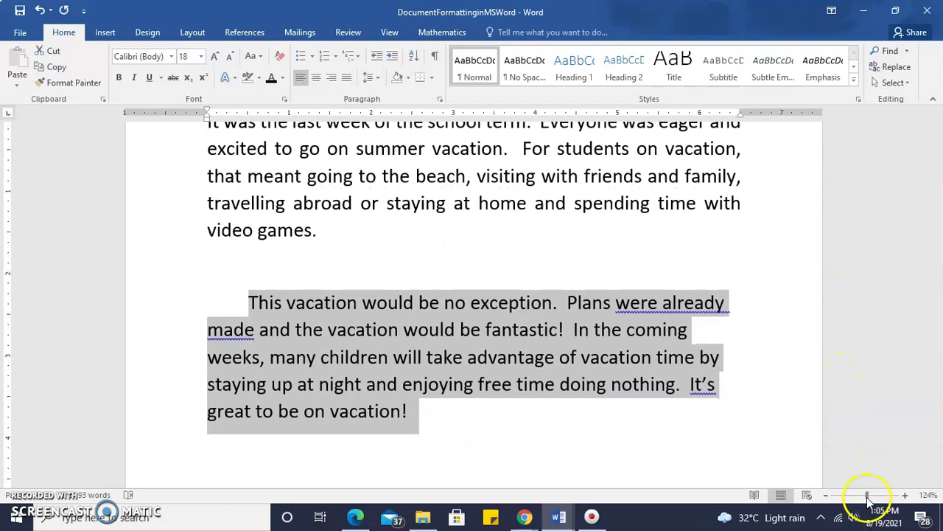
drag(868, 499, 865, 499)
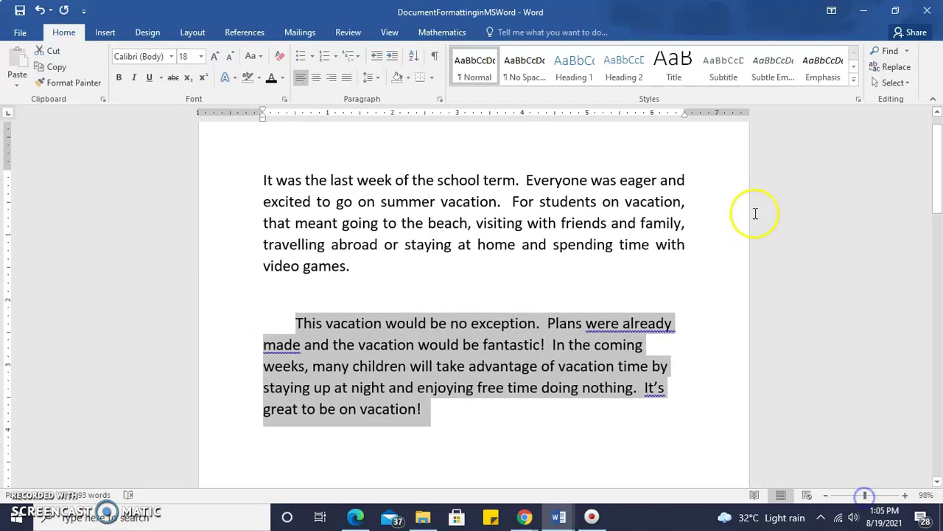
click(378, 78)
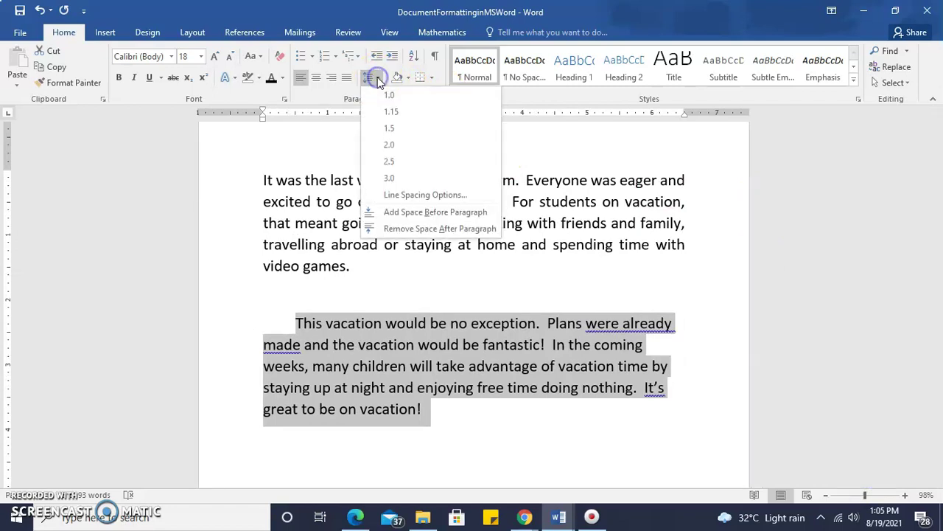
click(390, 147)
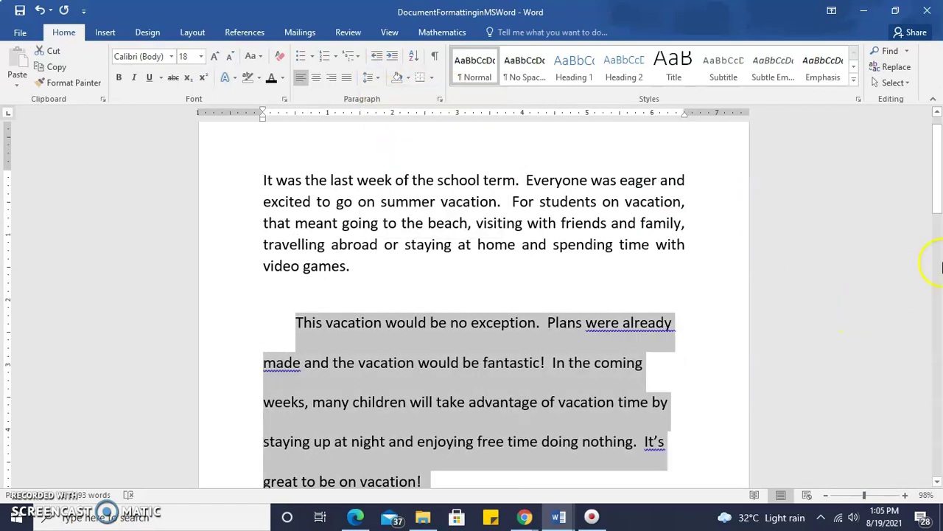
drag(940, 152, 939, 163)
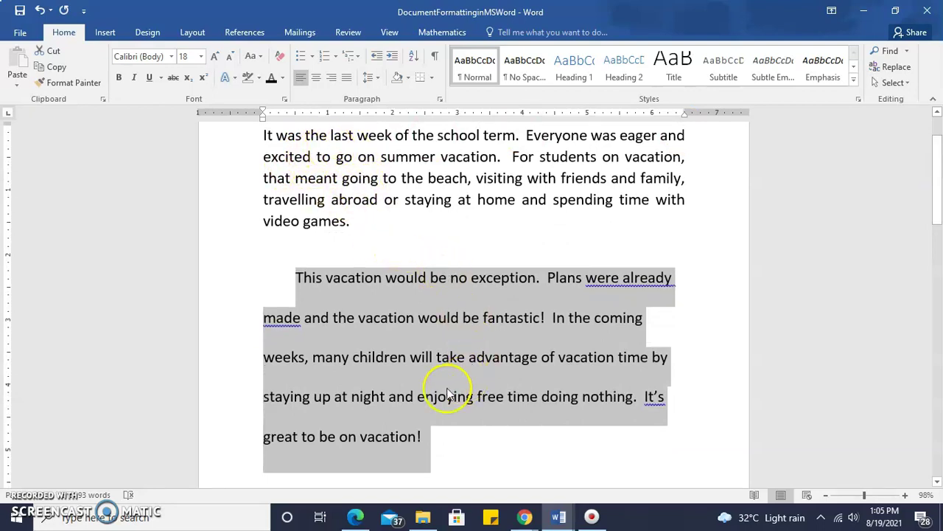
click(441, 298)
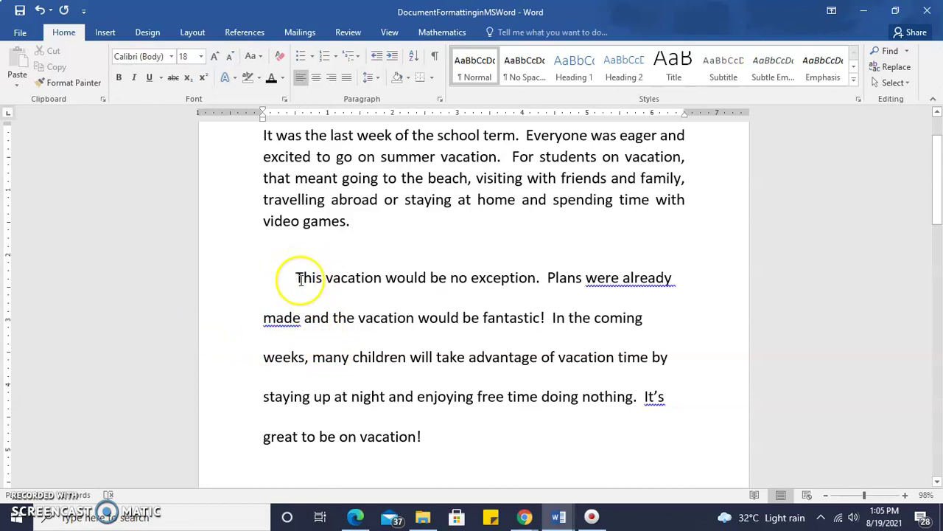
drag(297, 279, 457, 436)
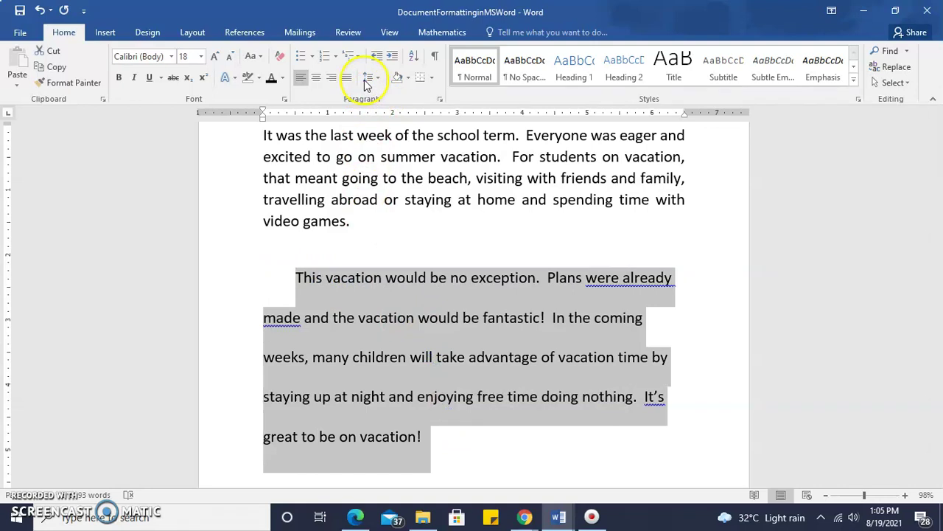
Set the second paragraph's line spacing to Single in the Paragraph dialog
click(440, 101)
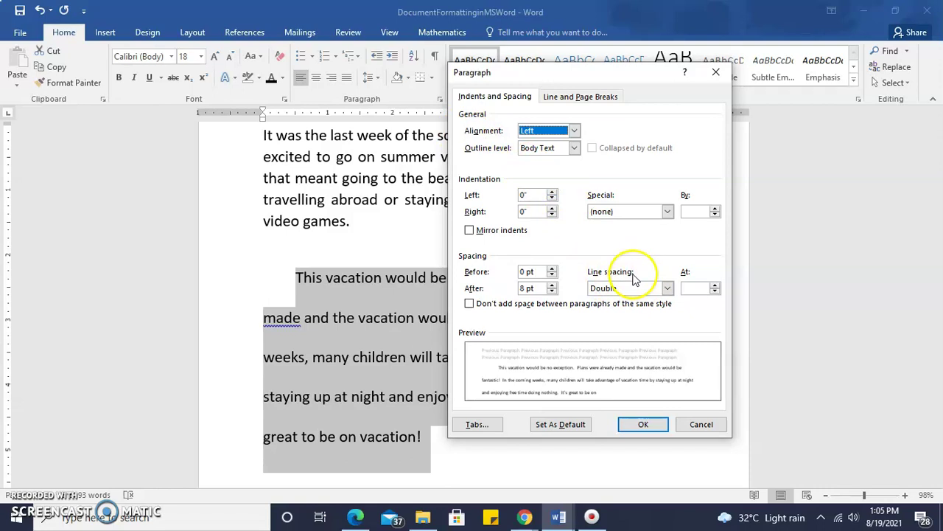
click(668, 288)
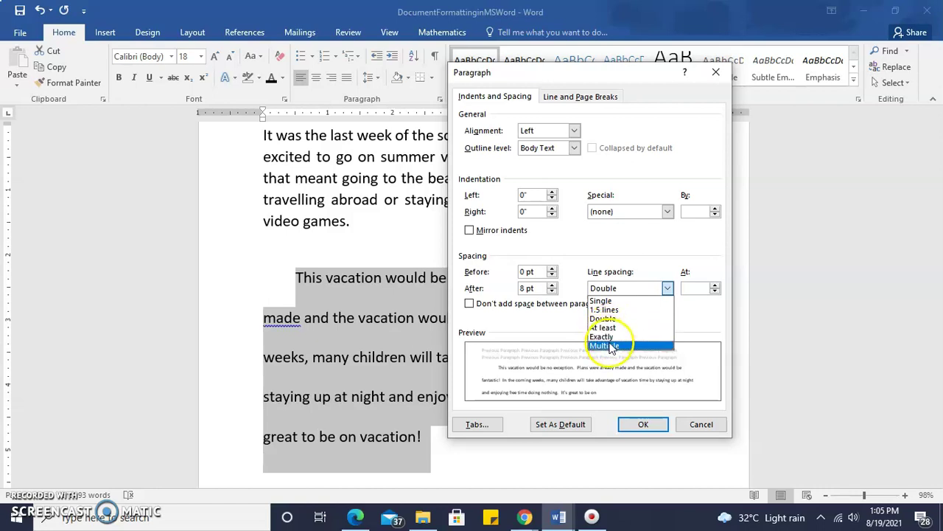
click(600, 301)
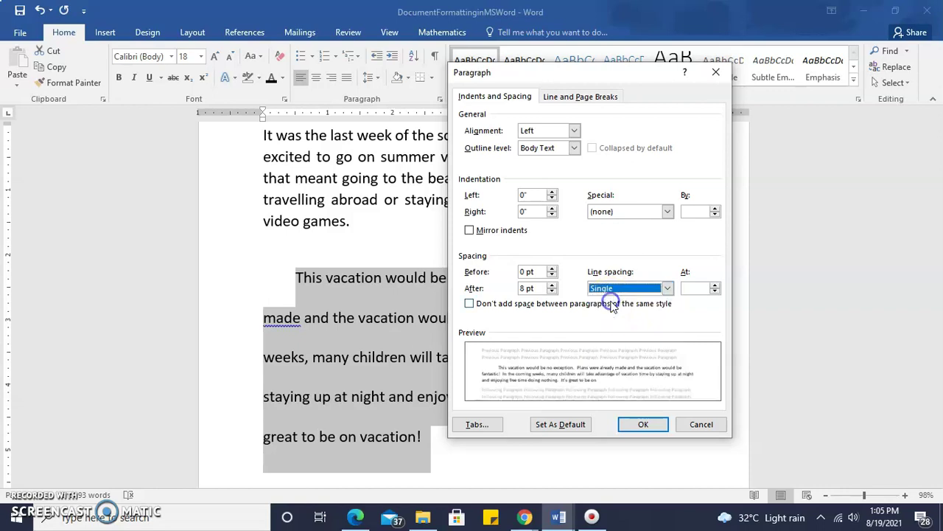
click(644, 426)
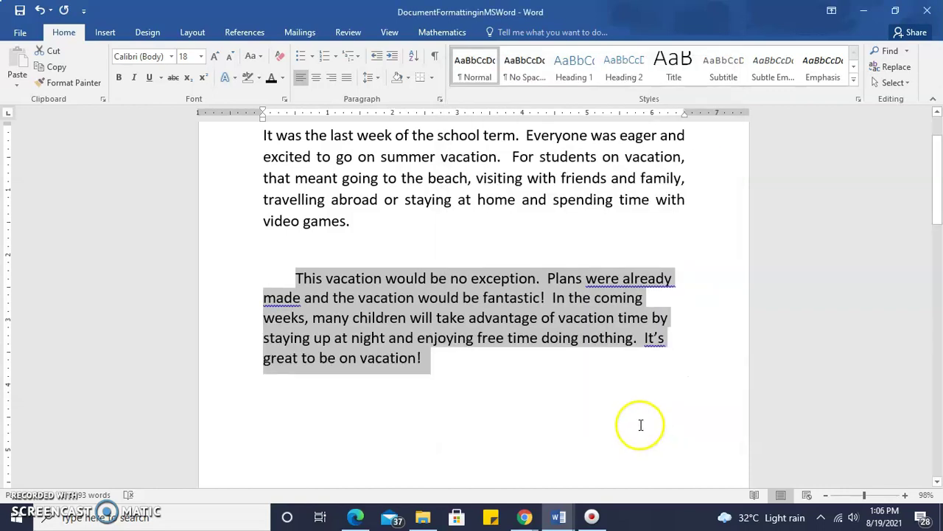
click(642, 425)
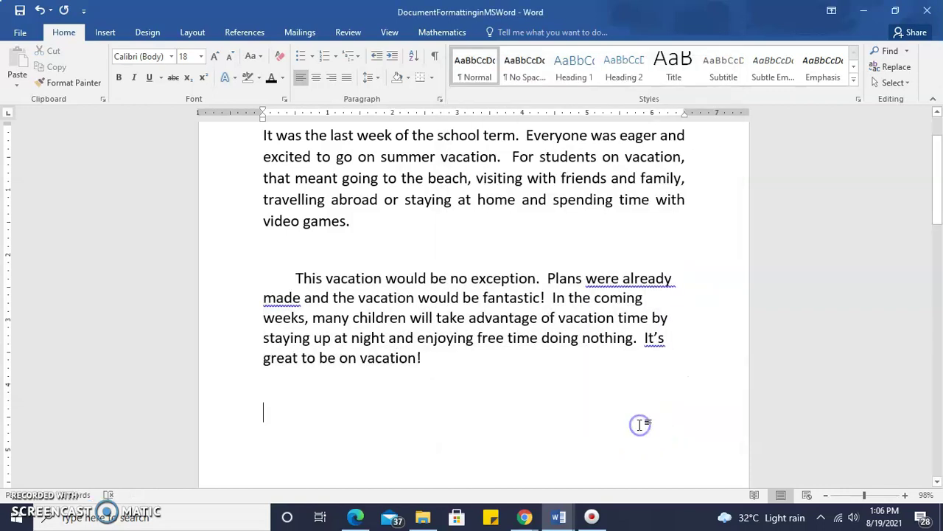
Give the first vacation paragraph the multicoloured plus-sign bullet from the Bullet Library
click(293, 278)
drag(313, 278, 430, 352)
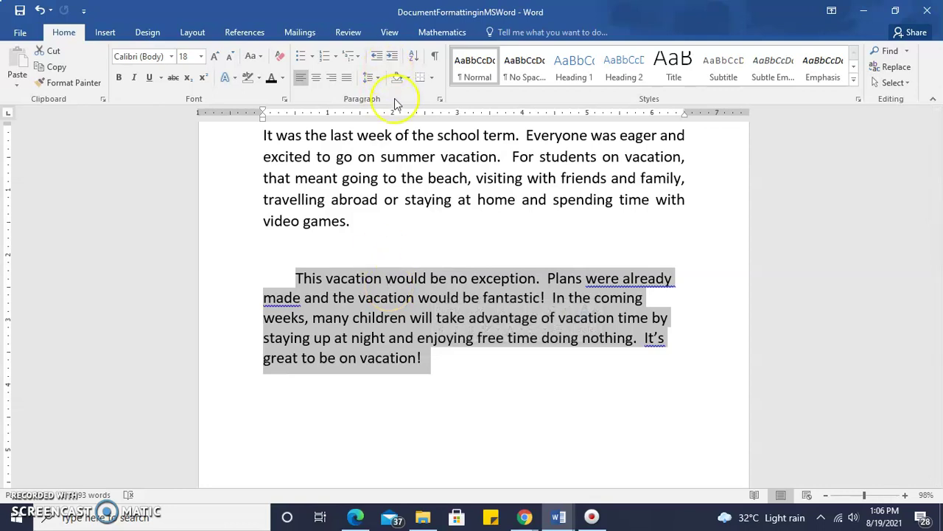
click(341, 178)
drag(939, 177, 937, 151)
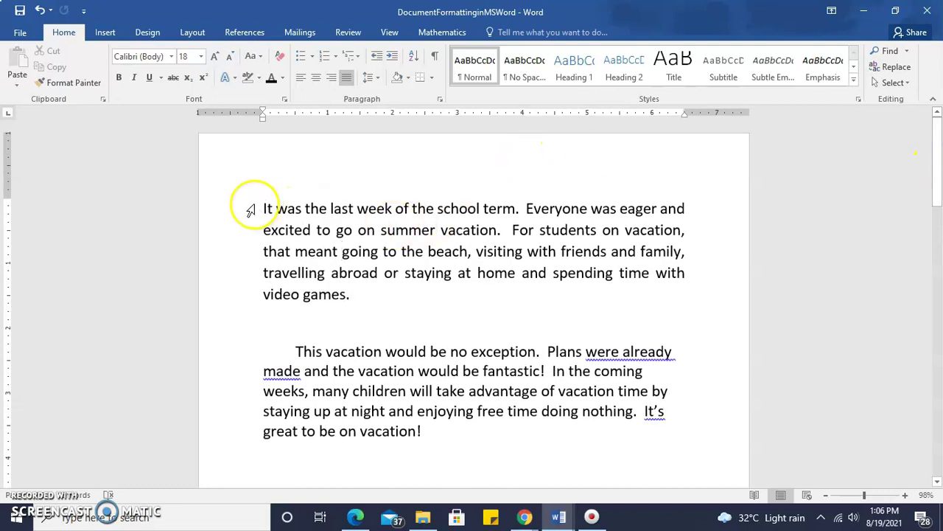
drag(261, 208, 356, 294)
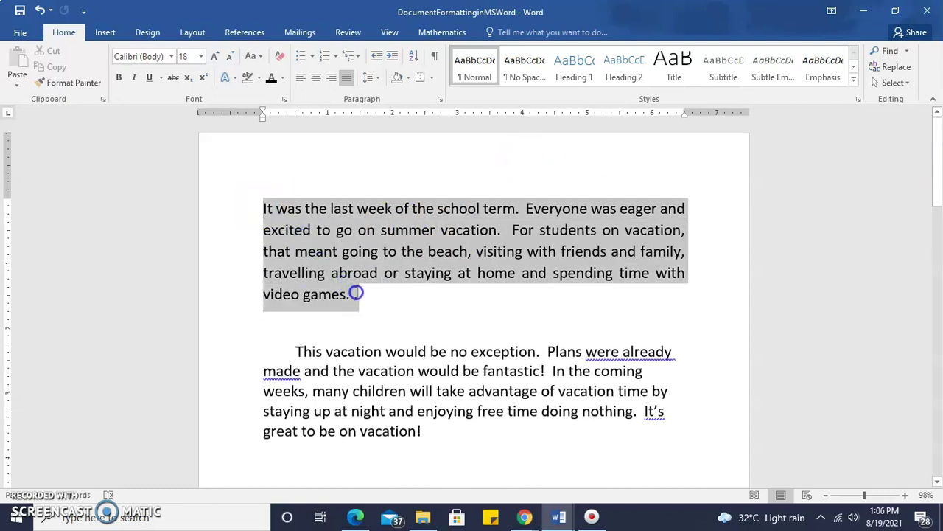
click(311, 58)
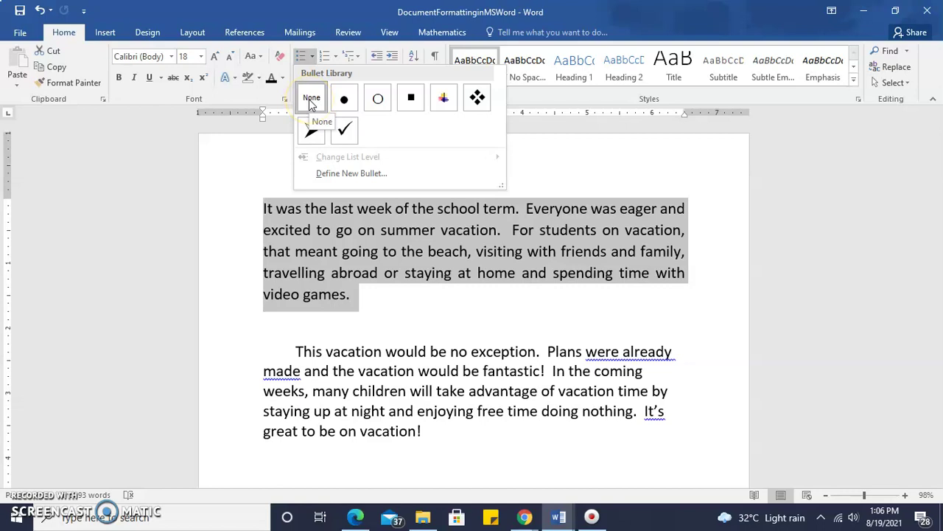
drag(344, 99, 378, 98)
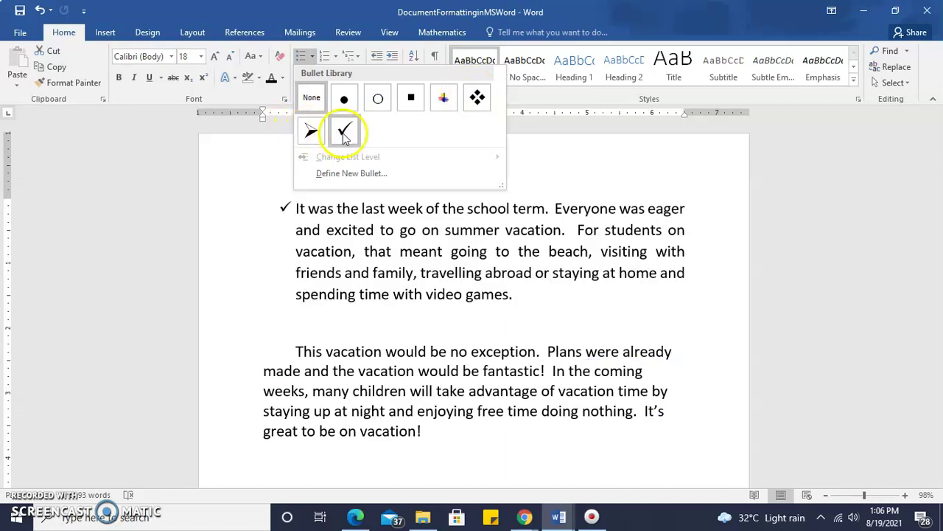
click(443, 98)
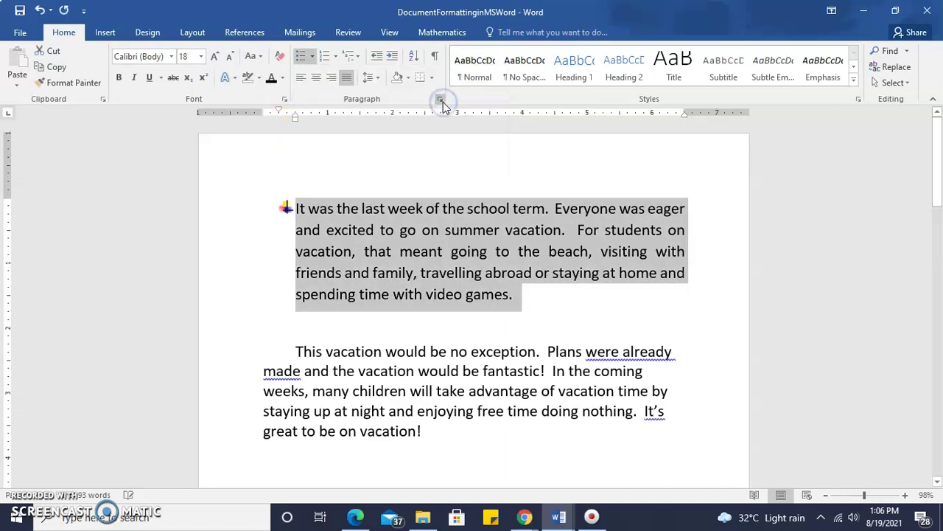
click(296, 208)
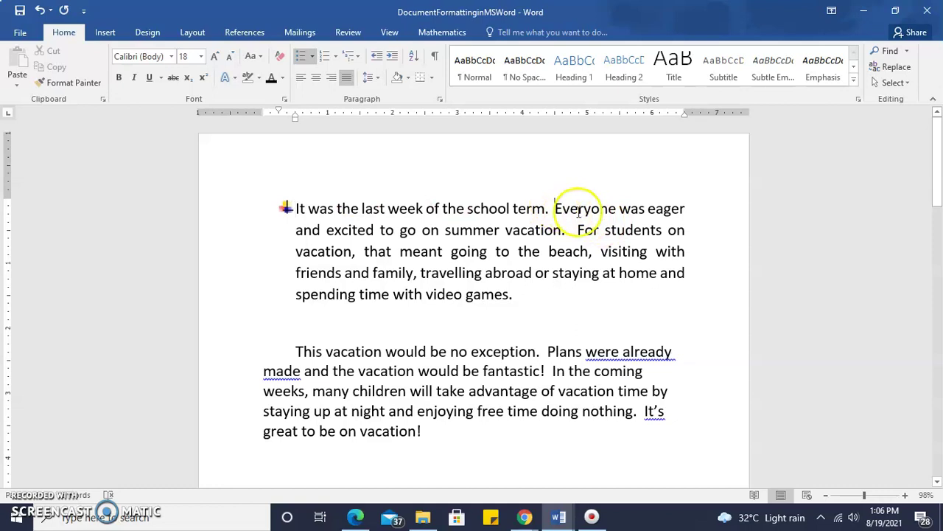
Split 'Everyone…' into its own bullet and add blank lines after 'vacation!'
key(Return)
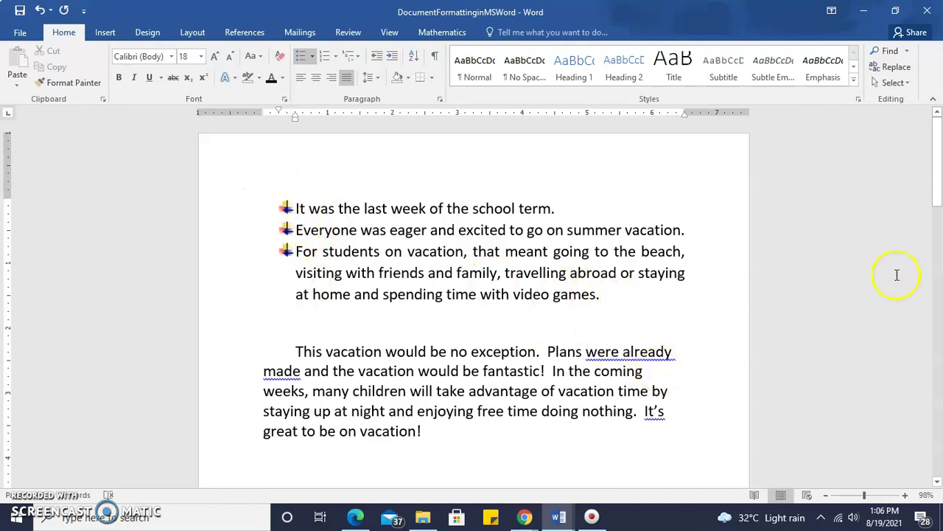
drag(936, 151, 936, 185)
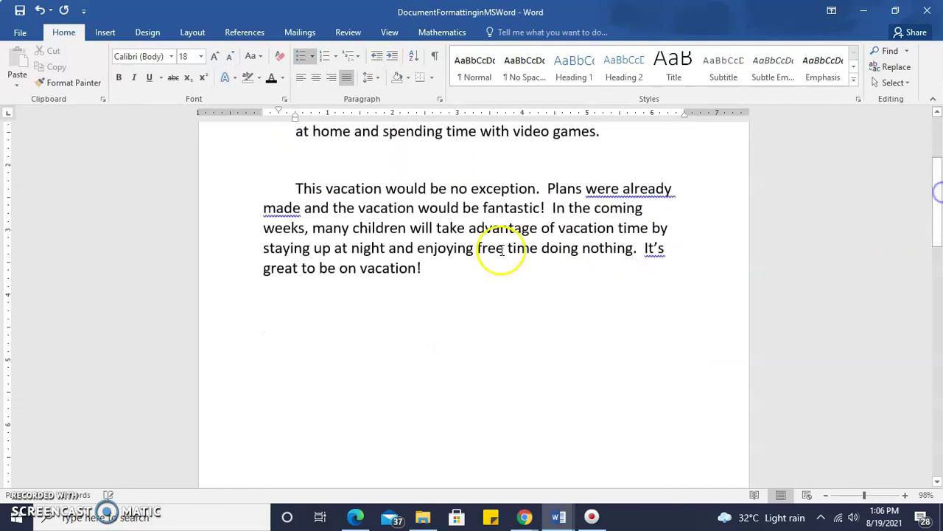
click(448, 280)
key(Return)
key(Return)
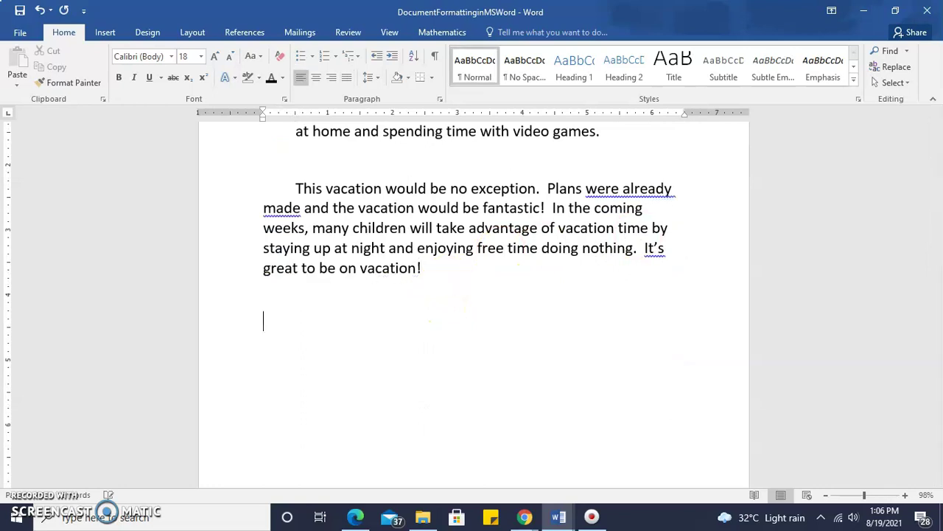
Start a four-diamond bullet list containing two 'Type line' items
click(314, 59)
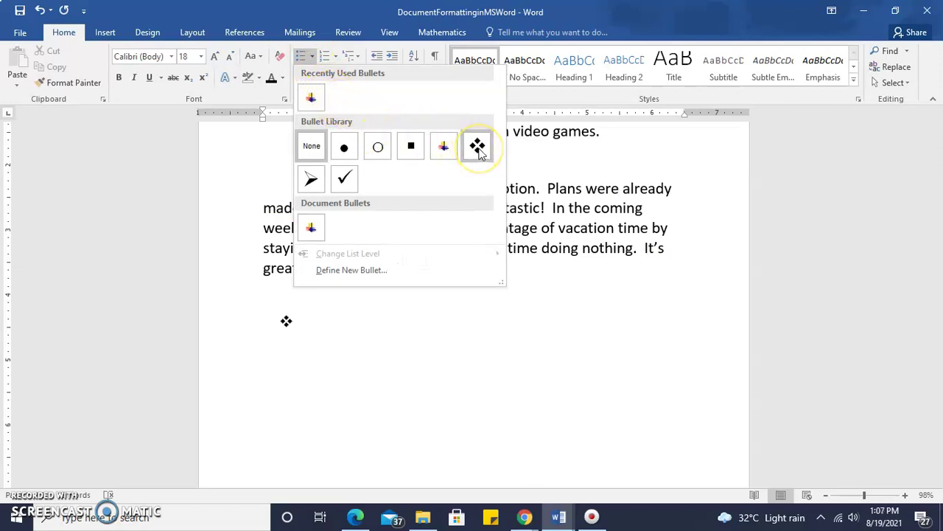
click(477, 146)
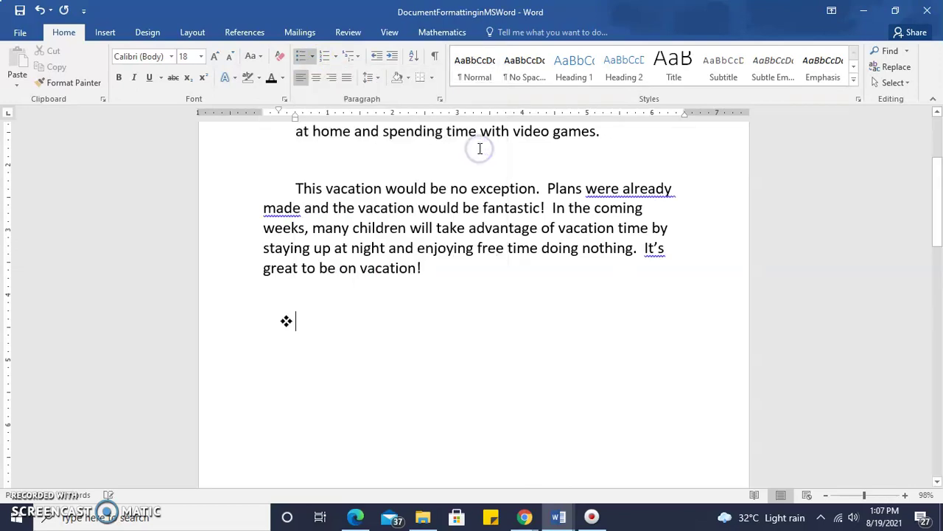
text(Type line)
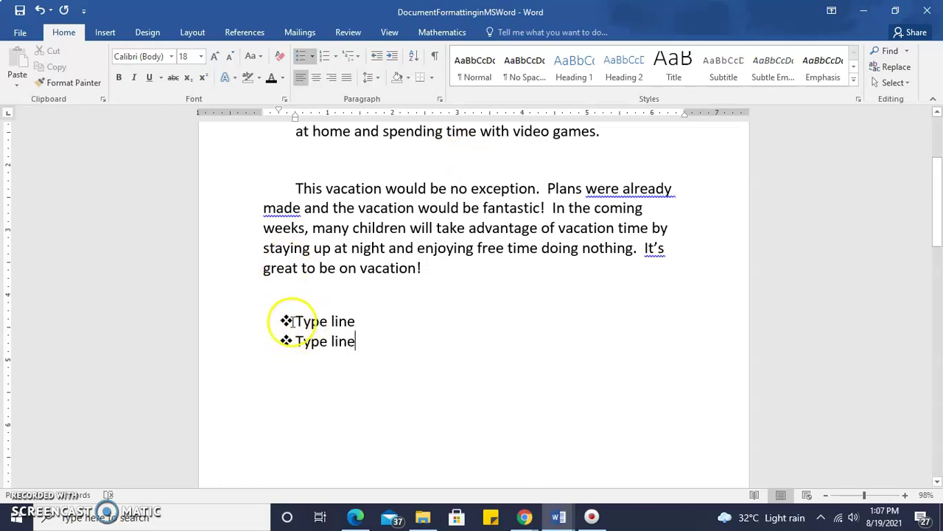
click(350, 344)
key(Return)
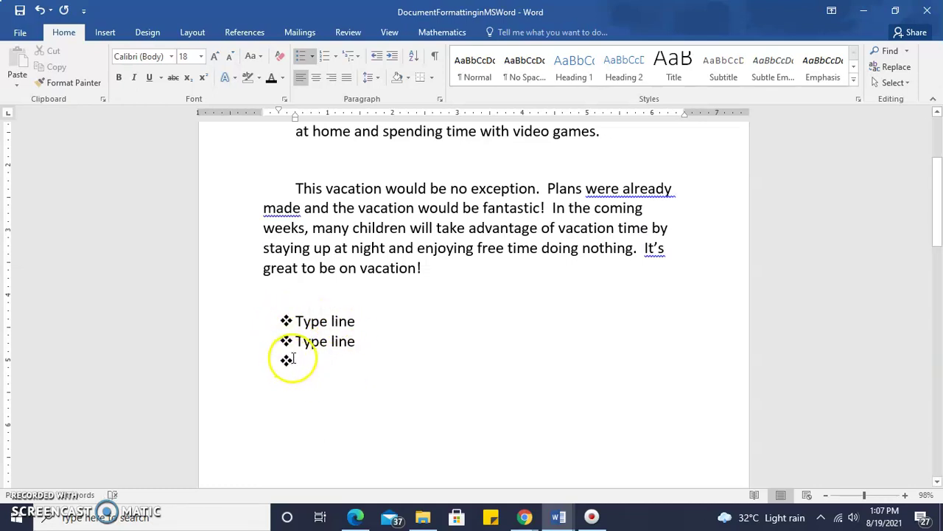
Set Bullets to None and type 'Take me back to the margin' at the margin
click(311, 56)
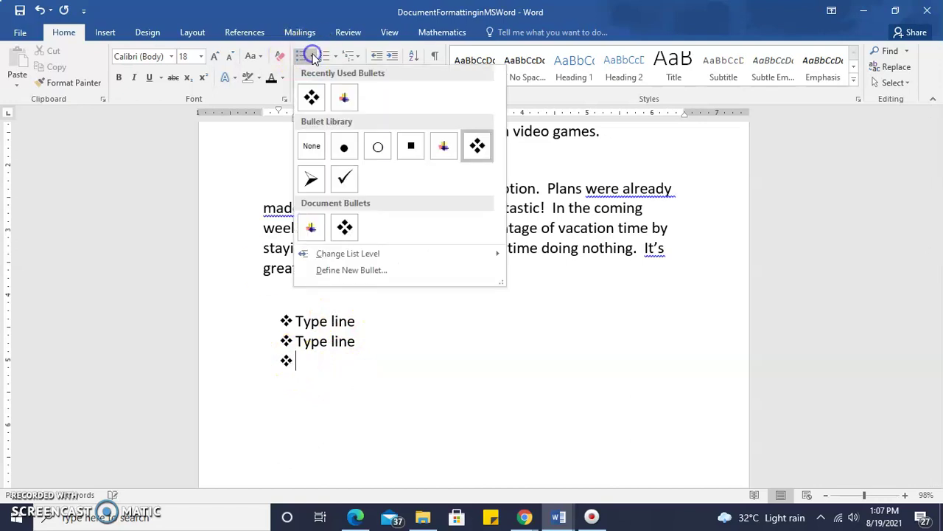
click(313, 143)
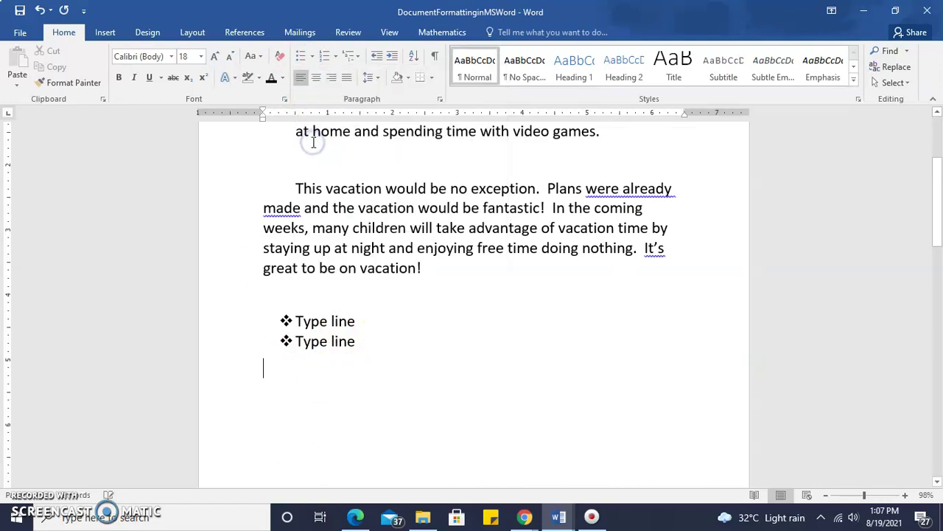
text(Take me back to the margin)
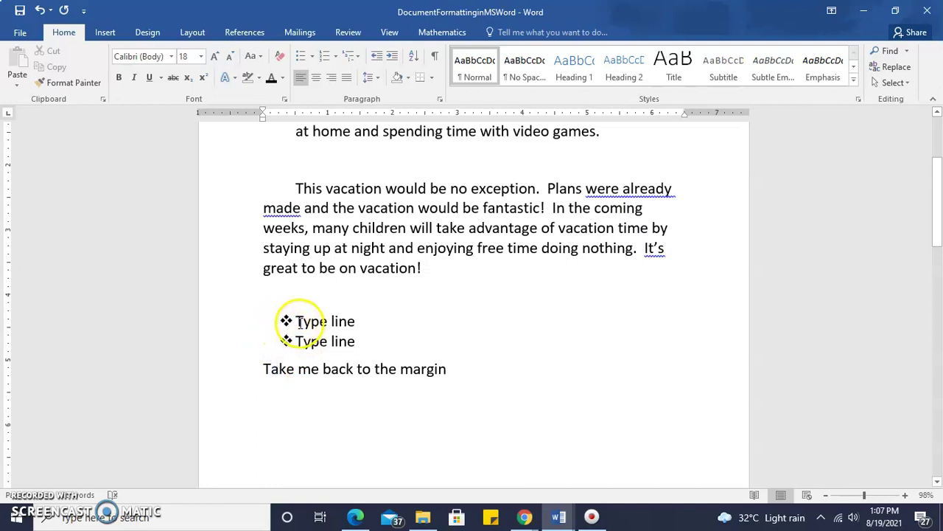
click(296, 321)
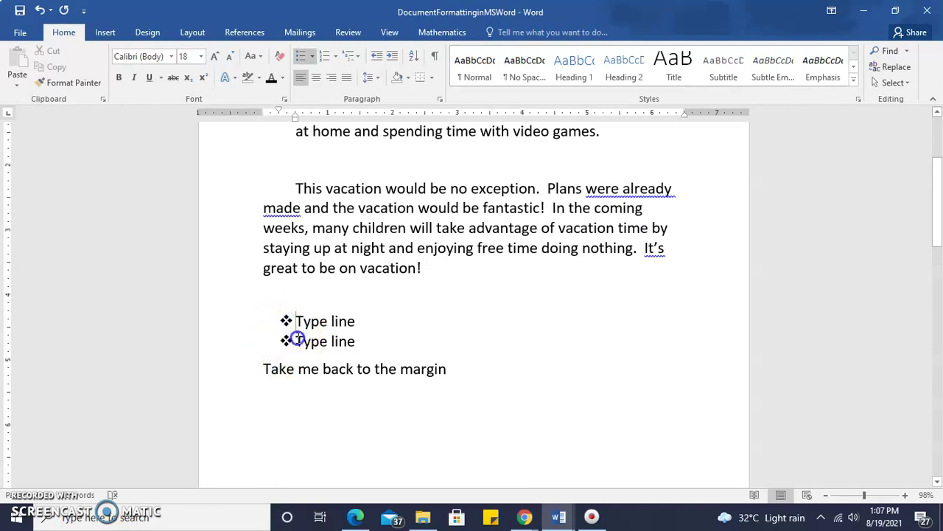
click(260, 366)
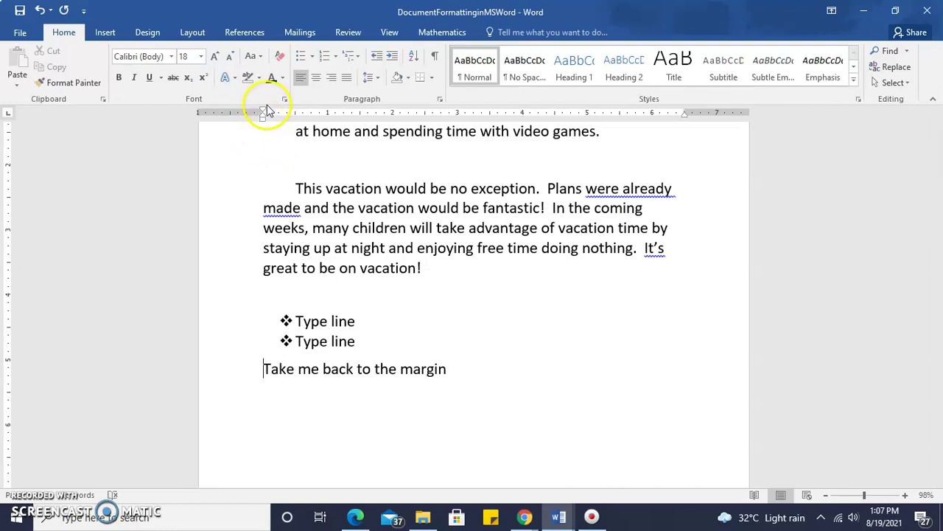
click(264, 369)
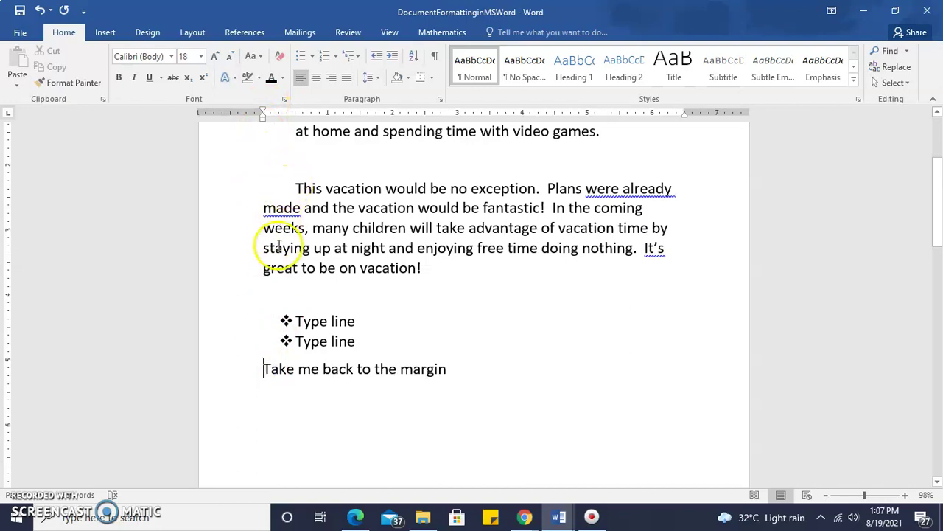
click(284, 343)
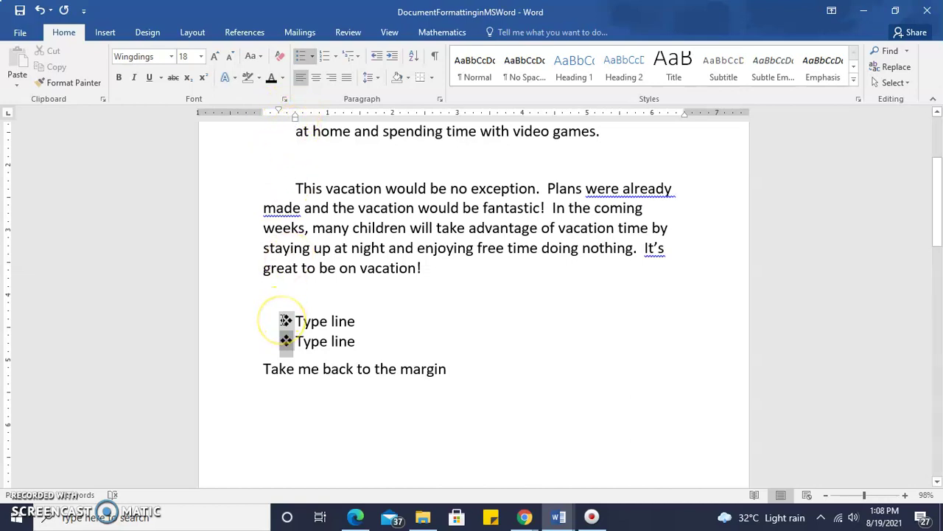
click(282, 313)
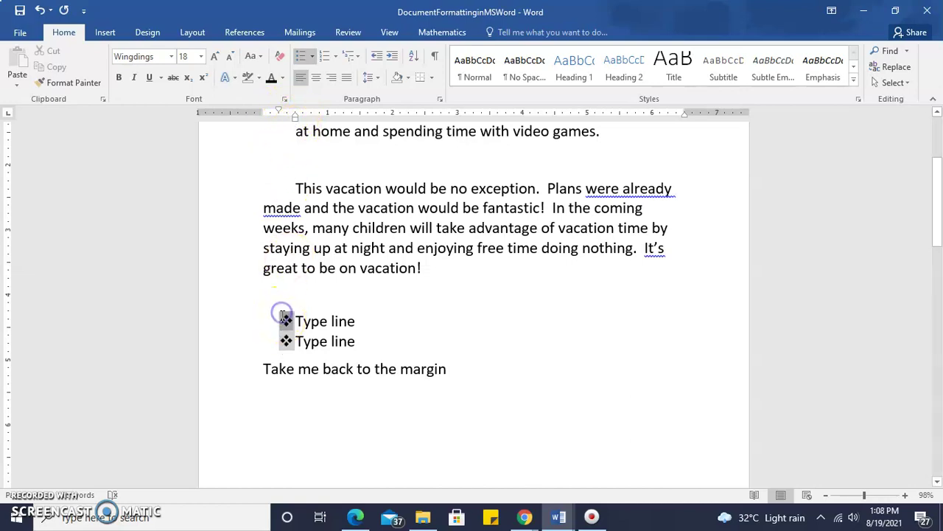
click(294, 316)
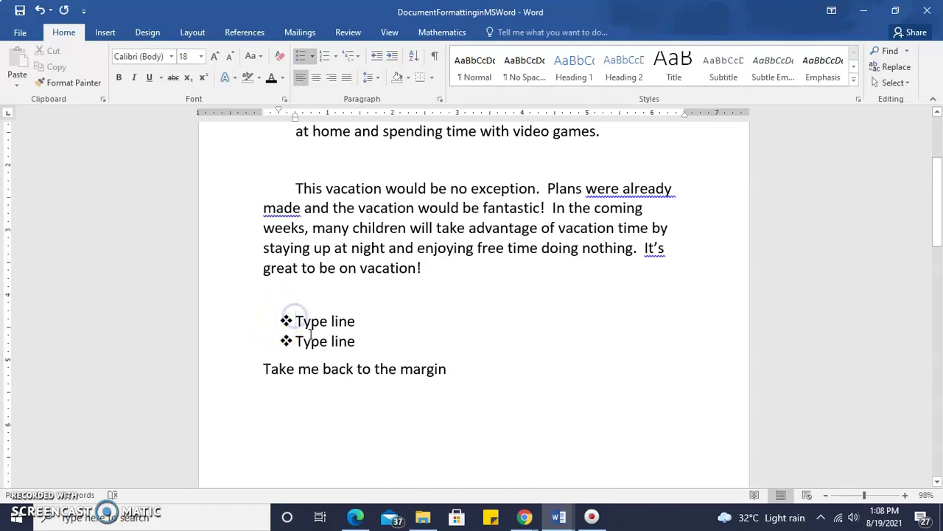
click(286, 321)
click(311, 336)
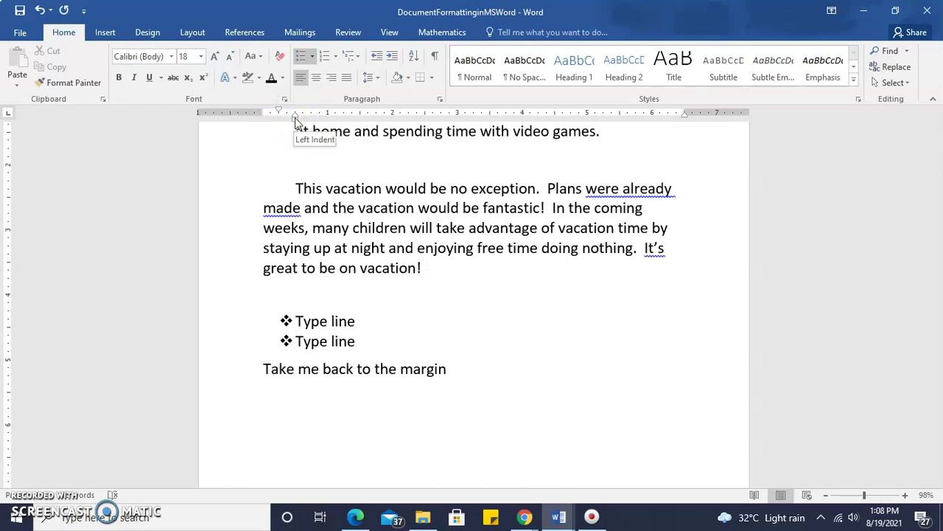
click(451, 370)
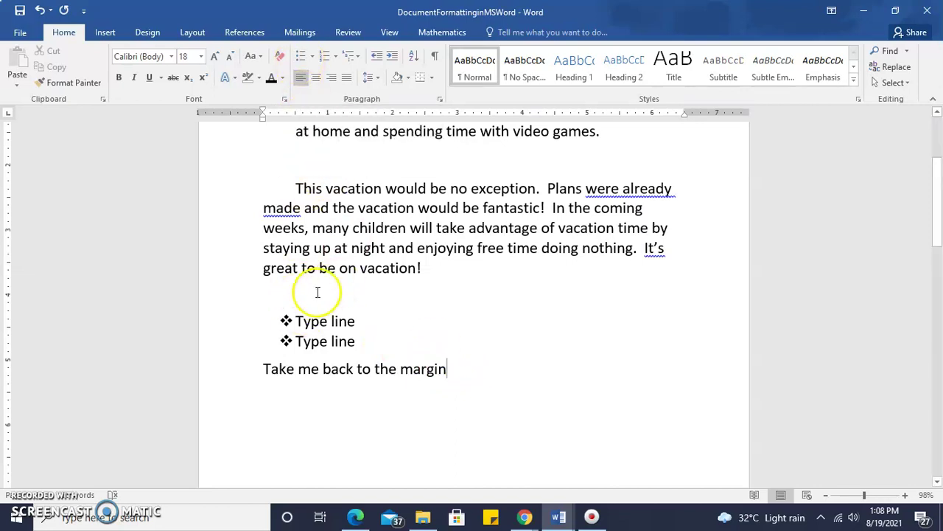
Number the two 'Type line' items, trying 1., 1) and Roman numeral I. formats
drag(314, 325, 354, 339)
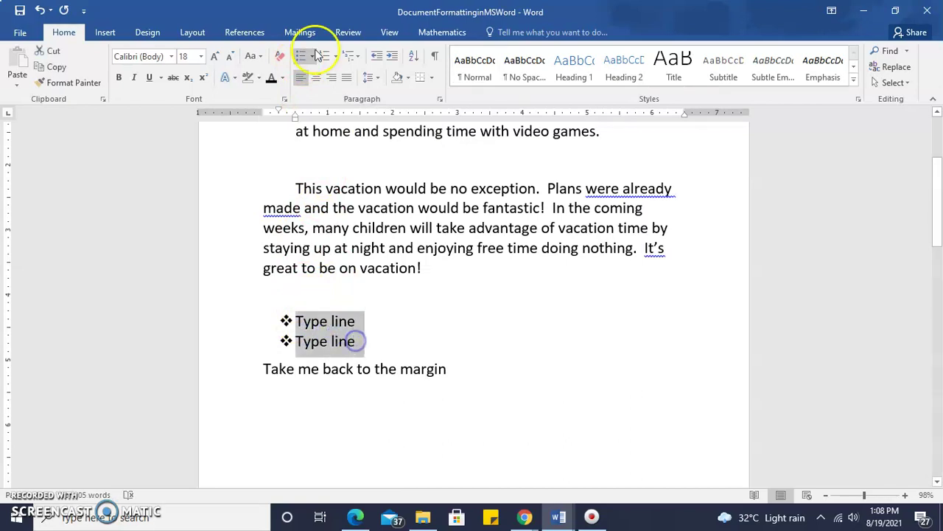
click(335, 59)
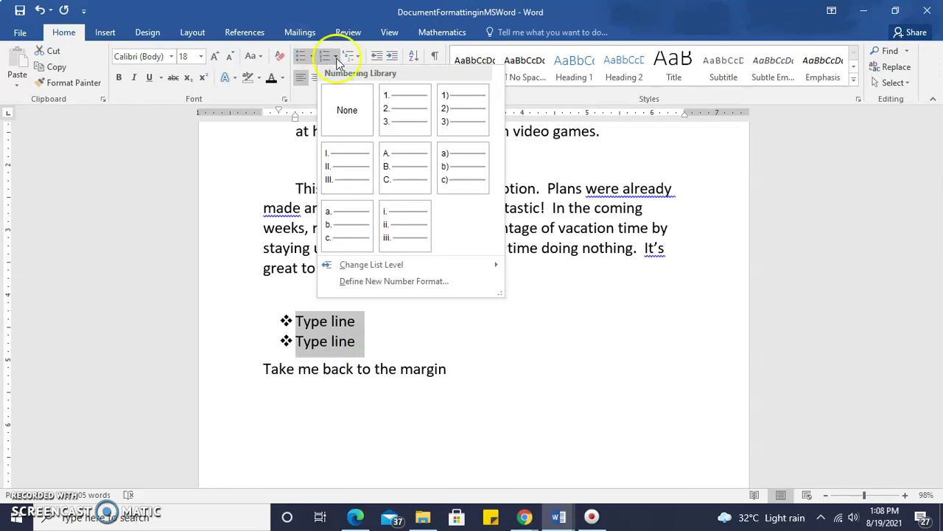
click(396, 112)
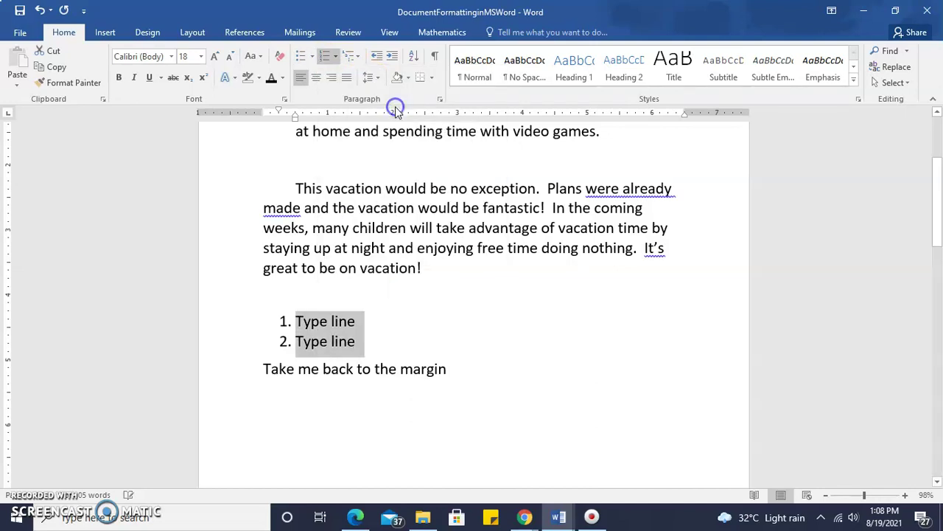
click(335, 56)
click(467, 198)
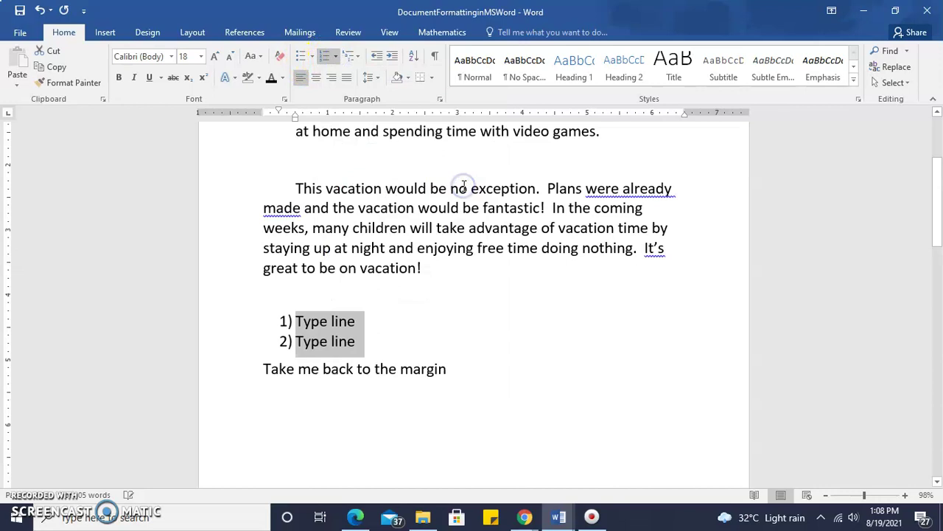
click(337, 56)
click(366, 254)
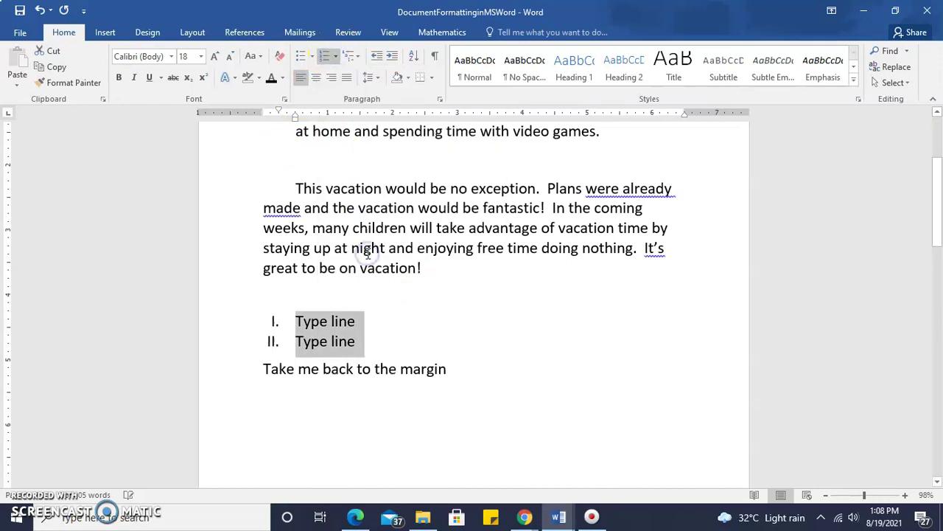
Try a. lettering, then settle on 1. and 2. numbering
click(334, 57)
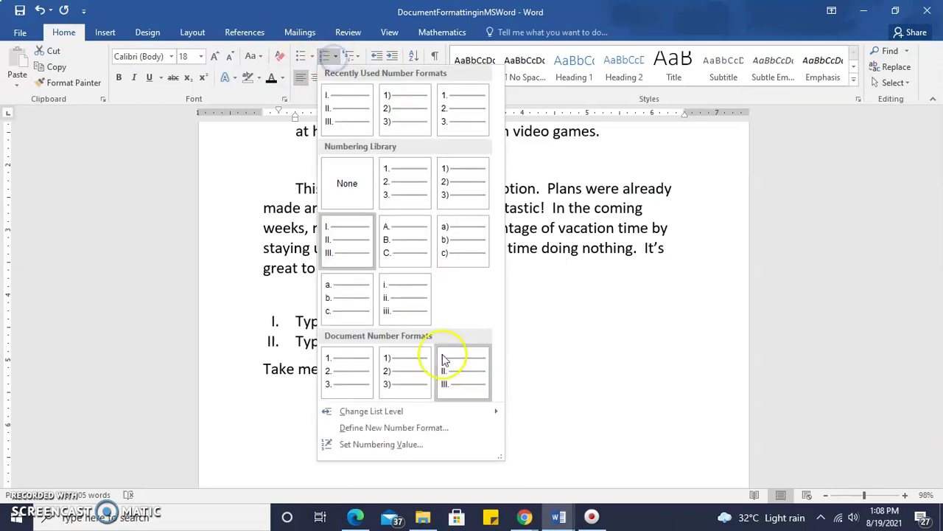
click(357, 301)
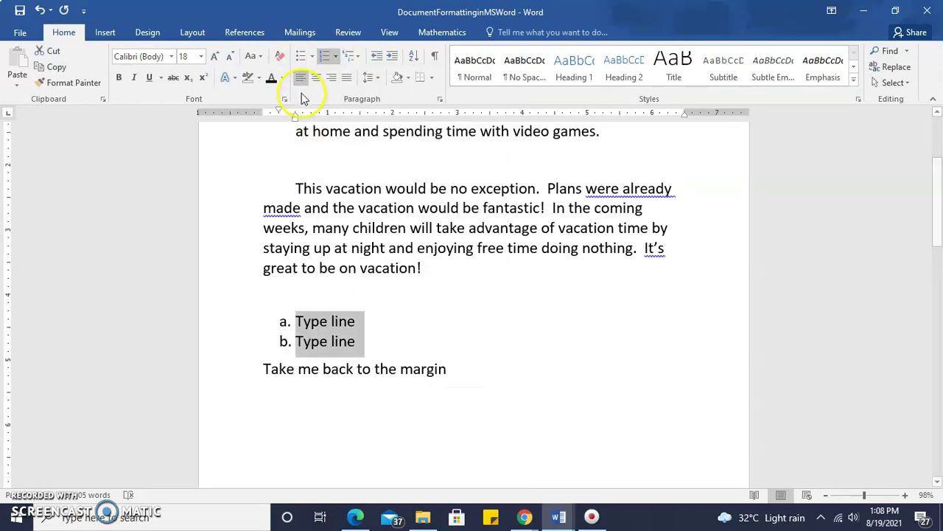
click(335, 58)
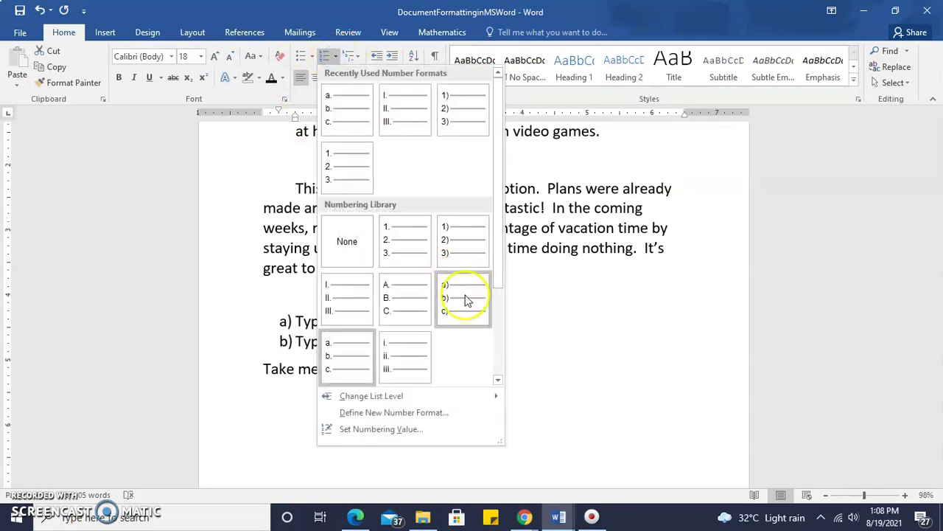
click(396, 239)
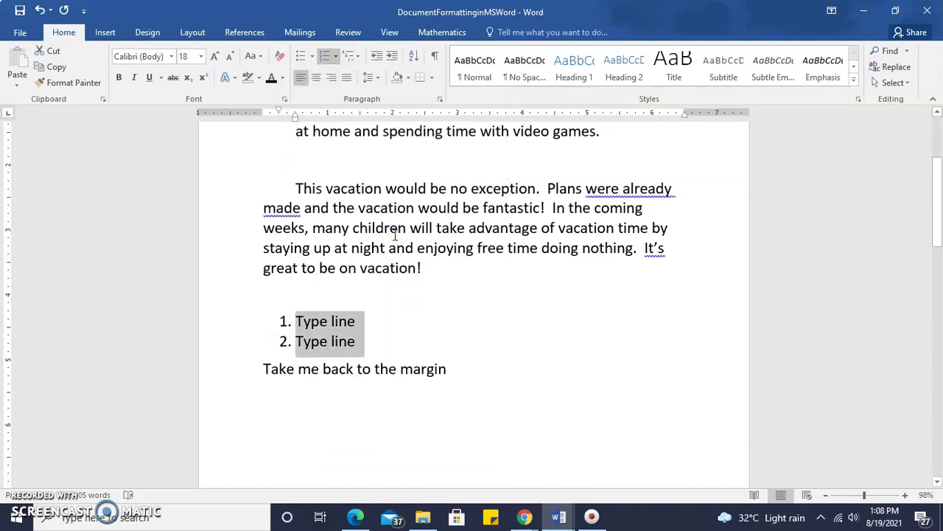
click(335, 57)
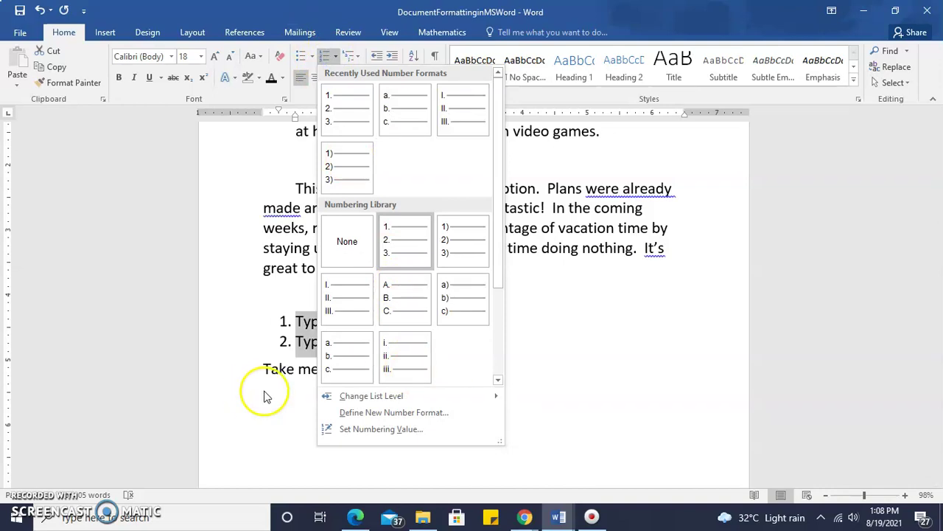
key(Escape)
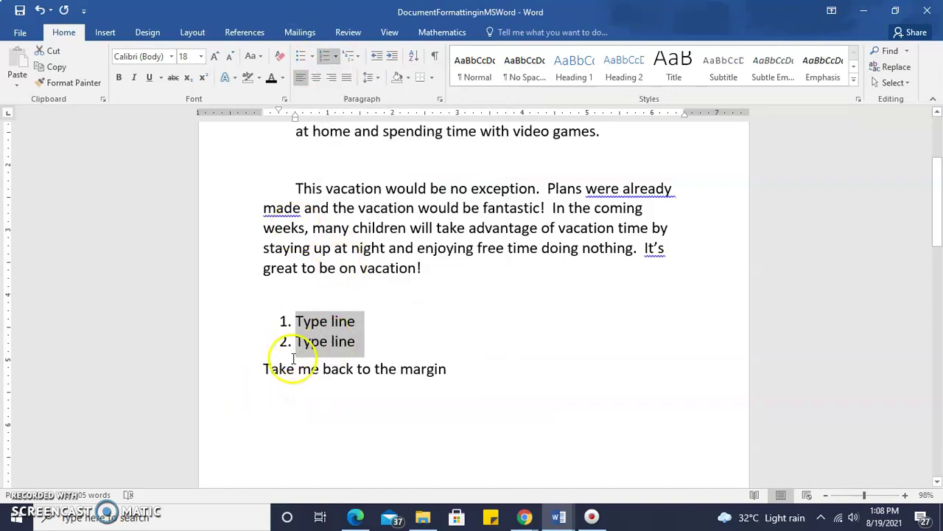
click(336, 56)
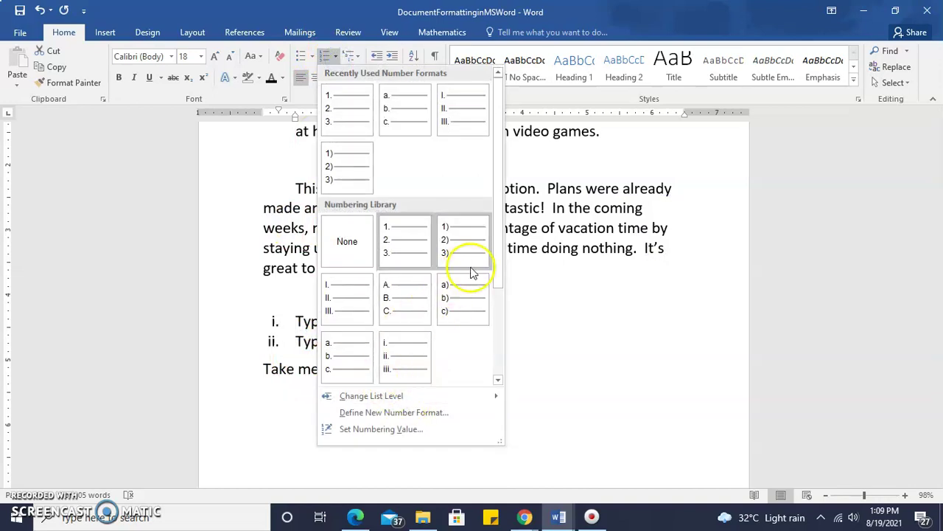
drag(498, 266, 488, 213)
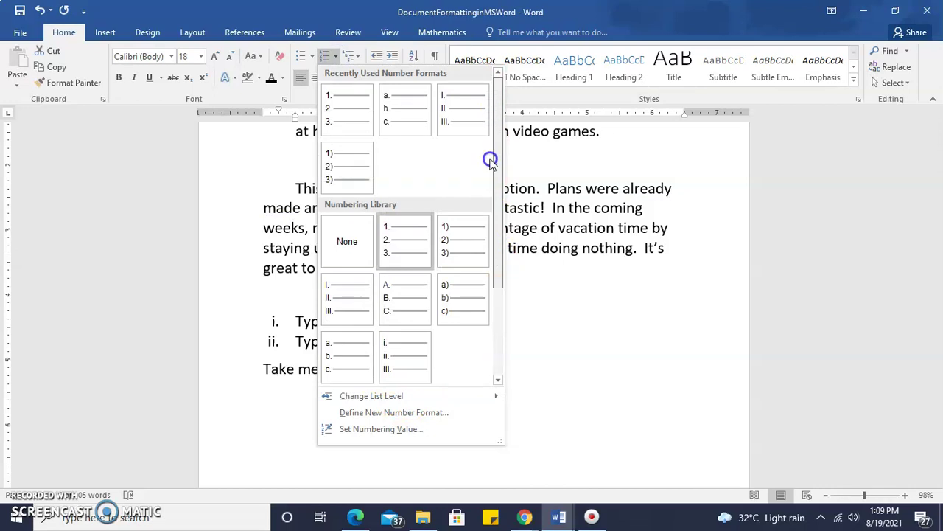
drag(491, 161, 508, 357)
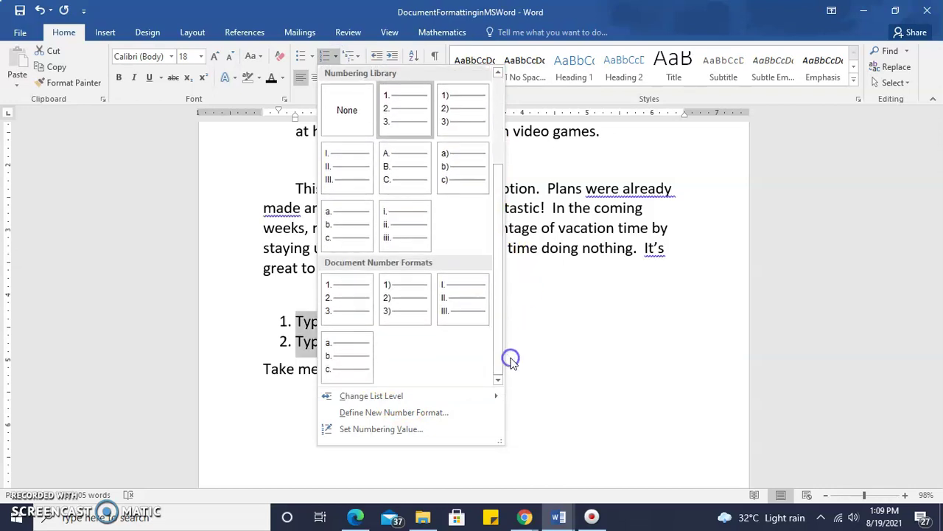
mouse_move(402, 398)
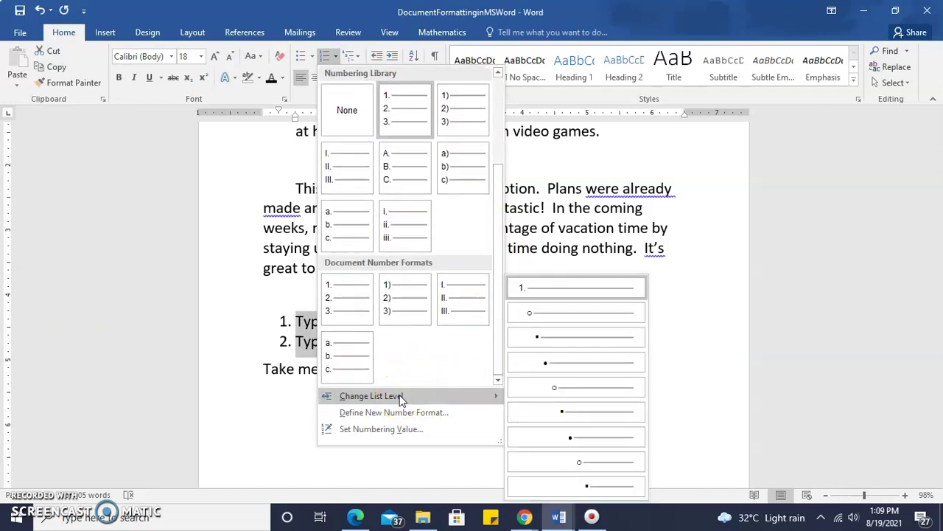
click(395, 413)
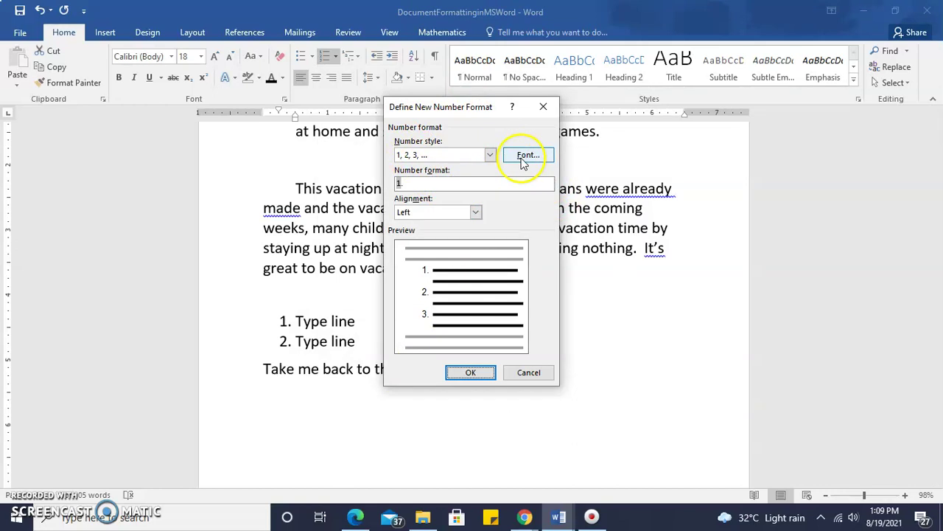
click(528, 374)
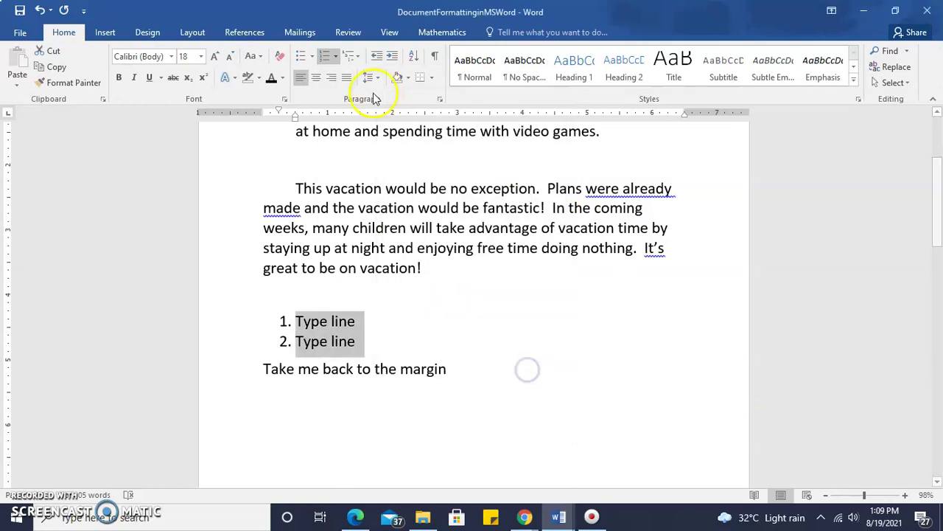
click(303, 322)
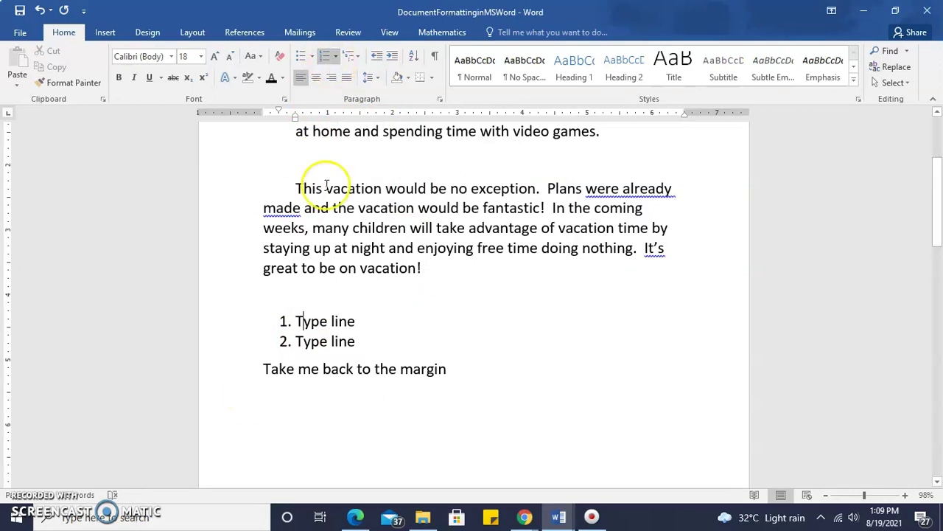
click(334, 57)
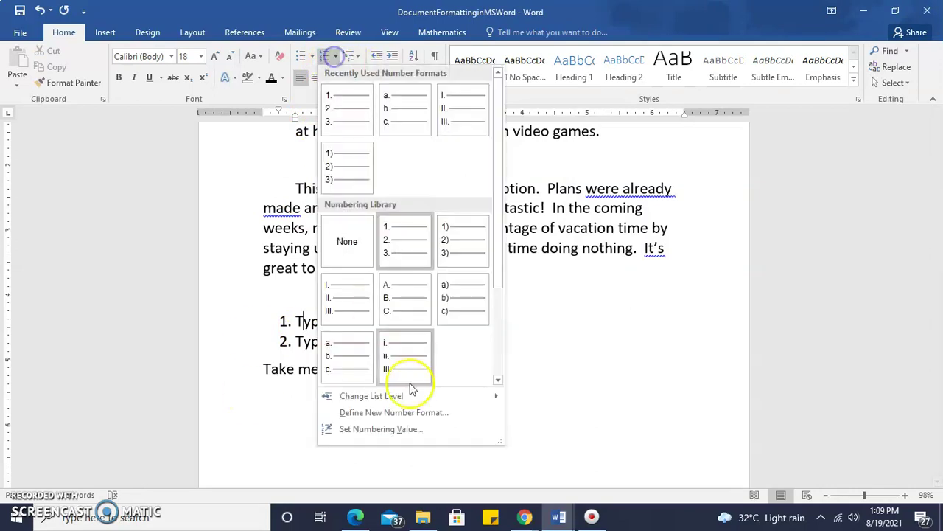
click(381, 429)
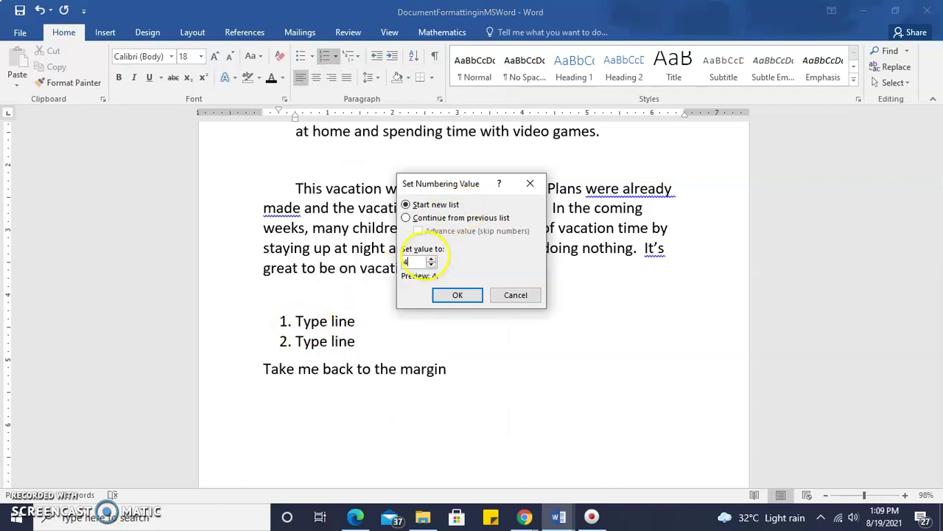
key(Return)
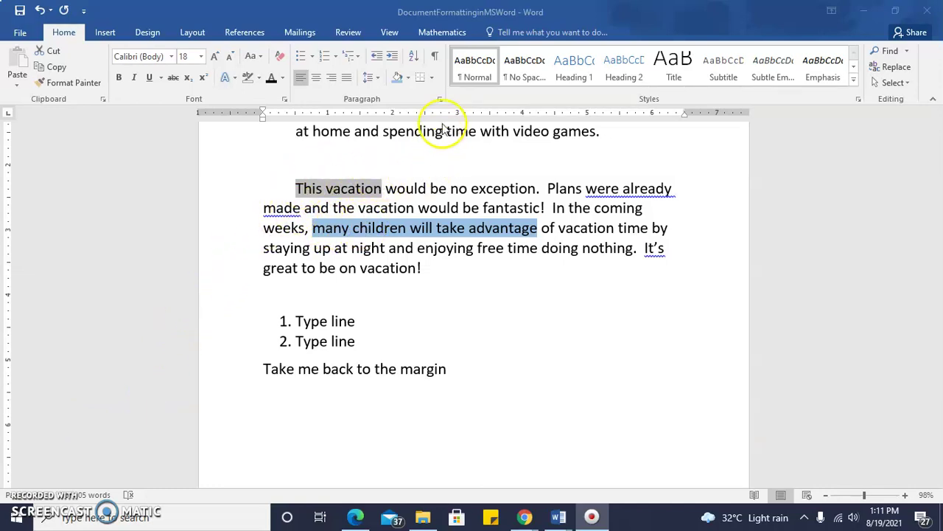
Shade the phrase 'vacation time' gold
click(561, 223)
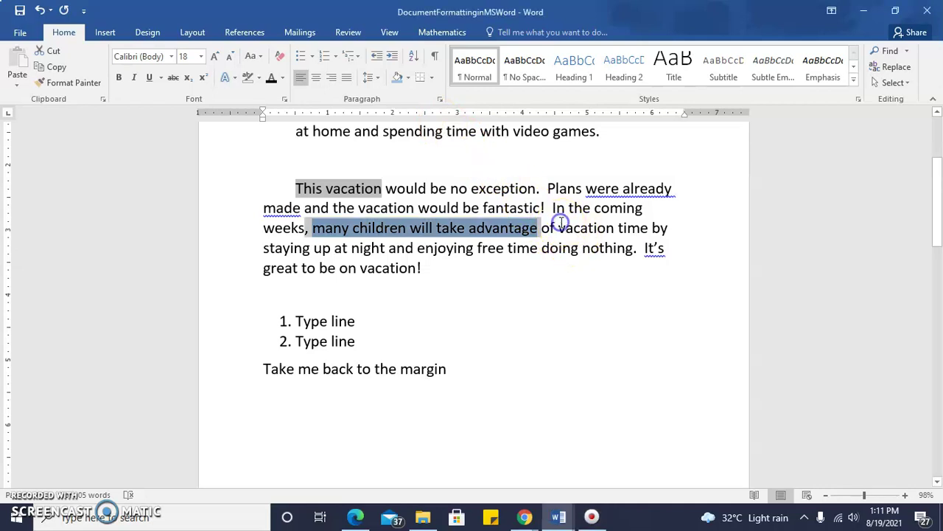
drag(561, 228, 620, 224)
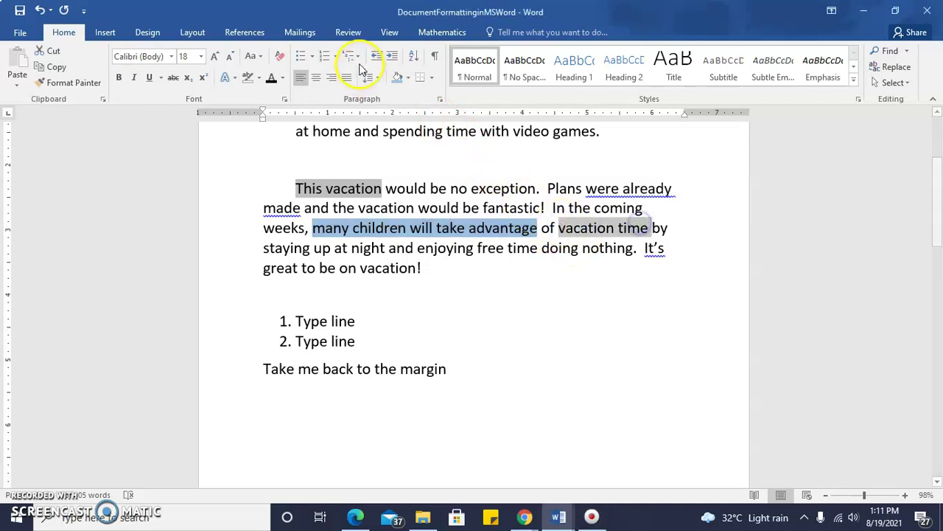
click(407, 77)
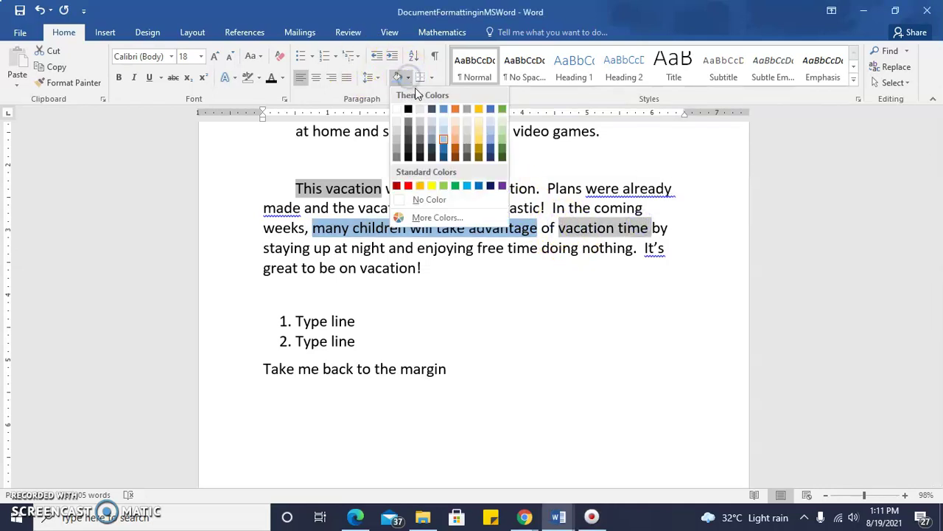
click(477, 141)
click(305, 278)
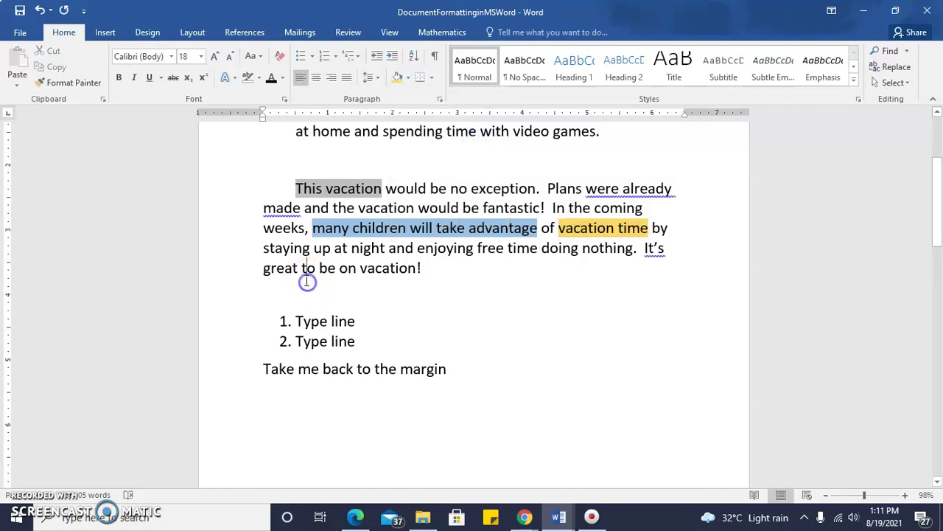
Shade the phrase 'great to be on vacation' light green
drag(264, 269, 394, 268)
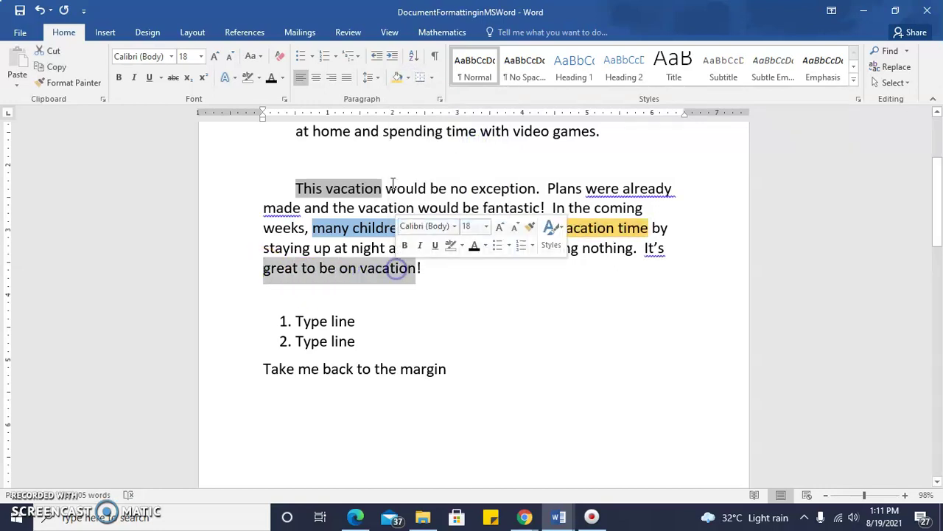
click(409, 79)
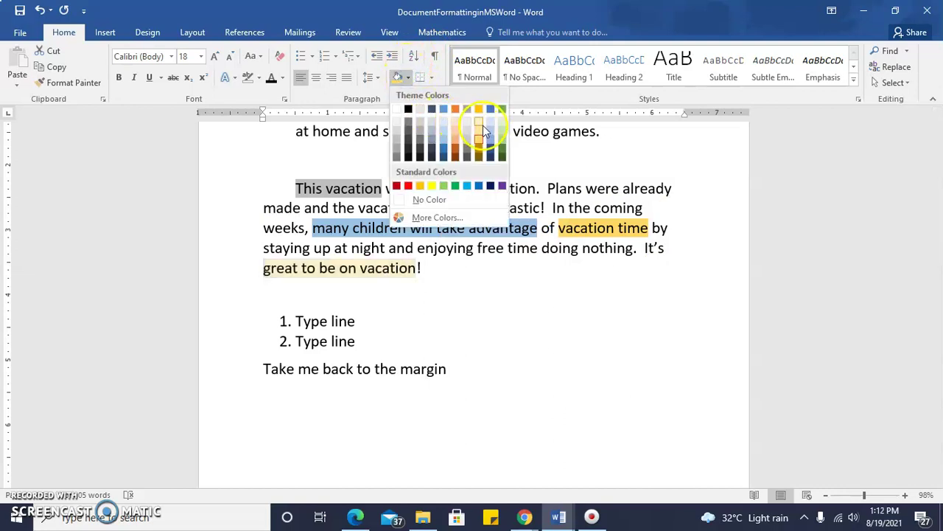
click(505, 130)
click(479, 291)
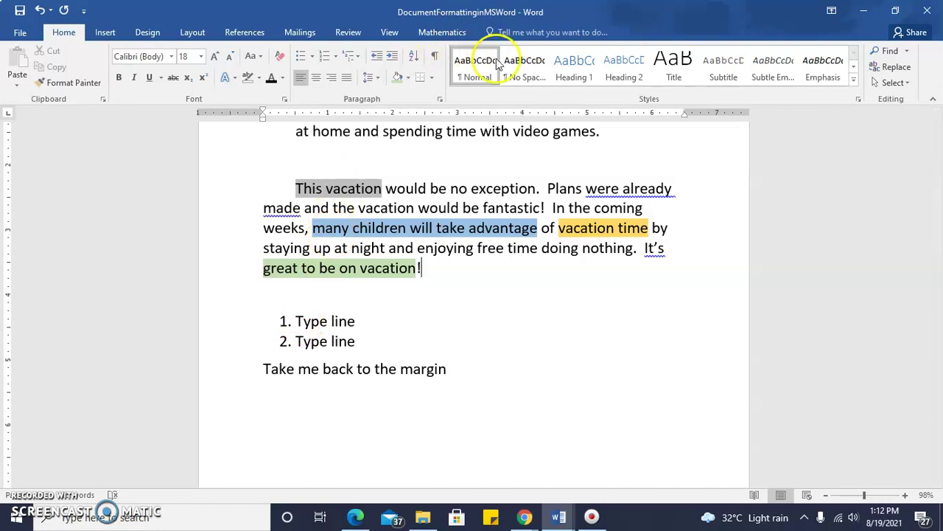
click(357, 321)
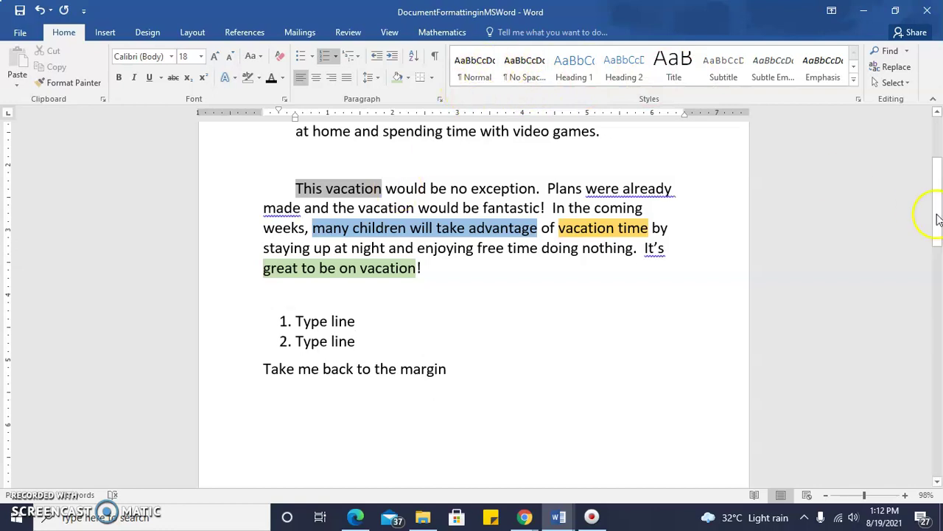
scroll(936, 199, up, 3)
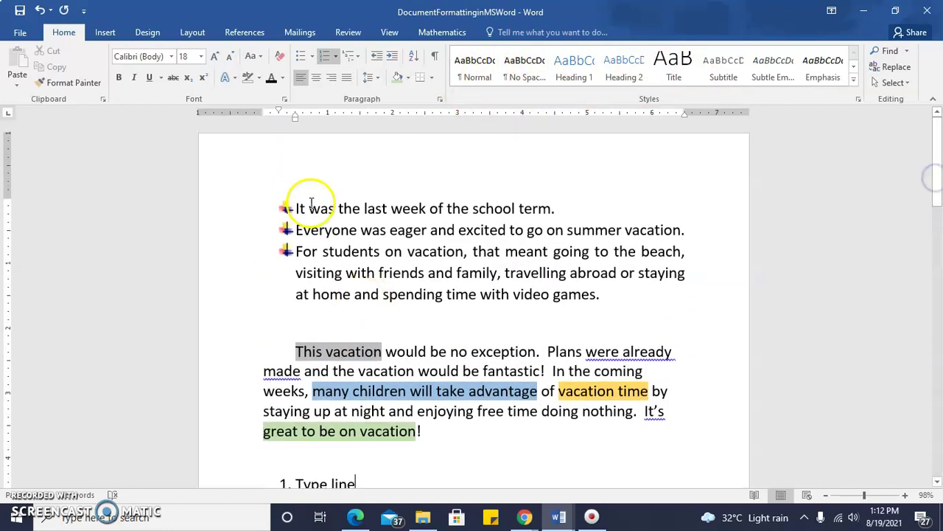
Set Bullets to None on the three plus-bulleted opening sentences
drag(297, 206, 617, 291)
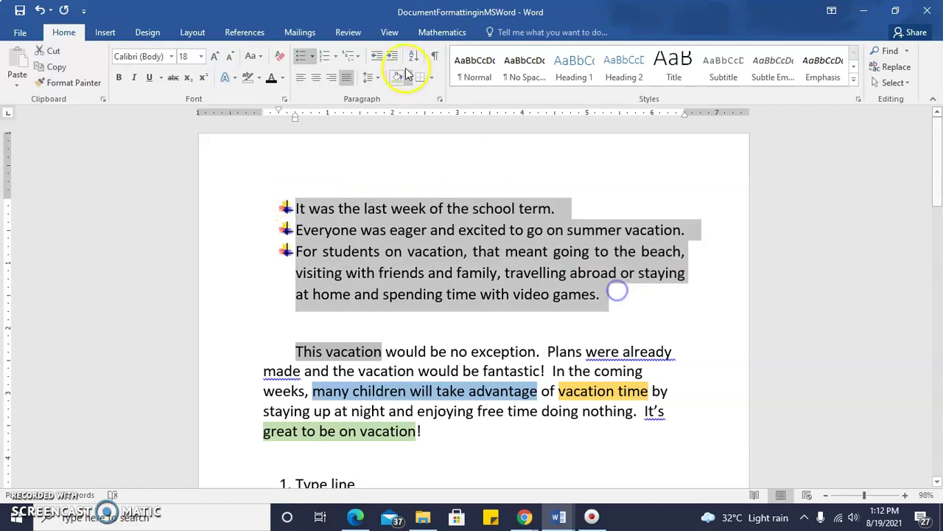
click(311, 56)
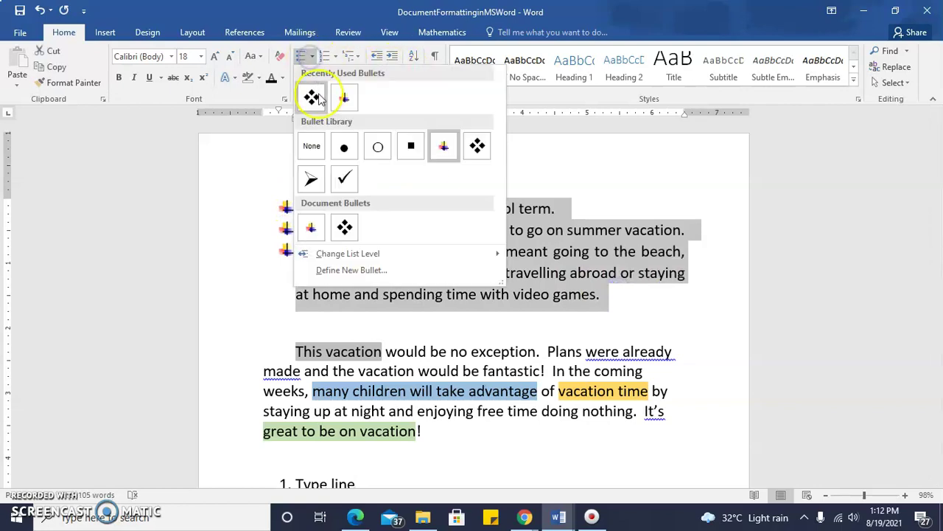
click(312, 144)
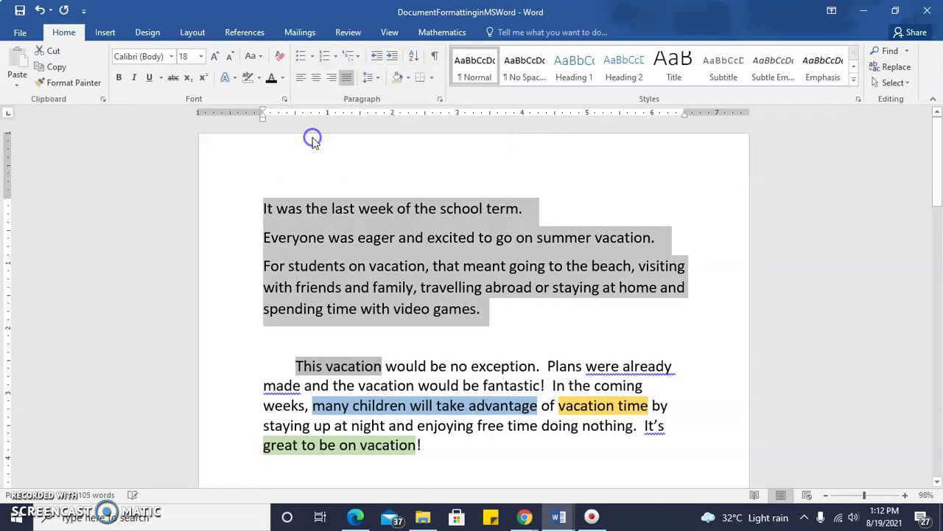
click(394, 295)
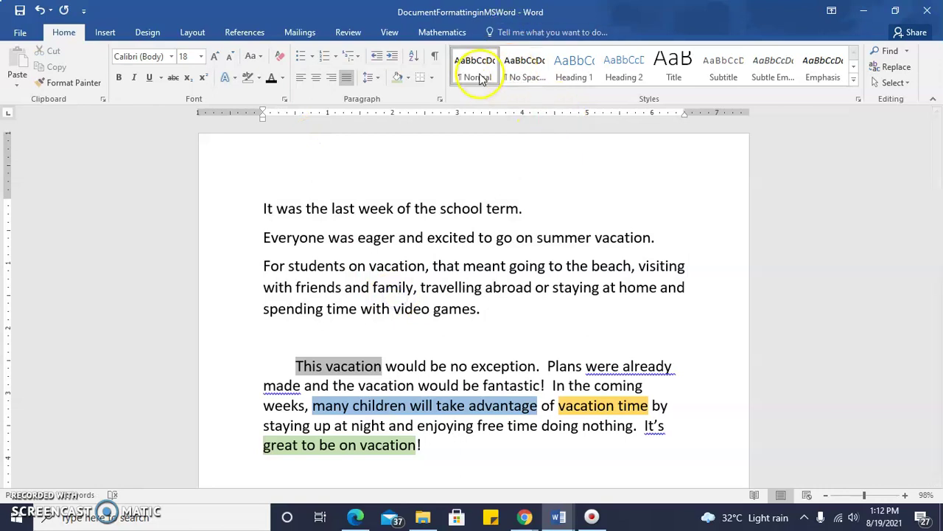
Try No Spacing and Heading 1 through Heading 6 on the 'Everyone was eager' line
click(369, 213)
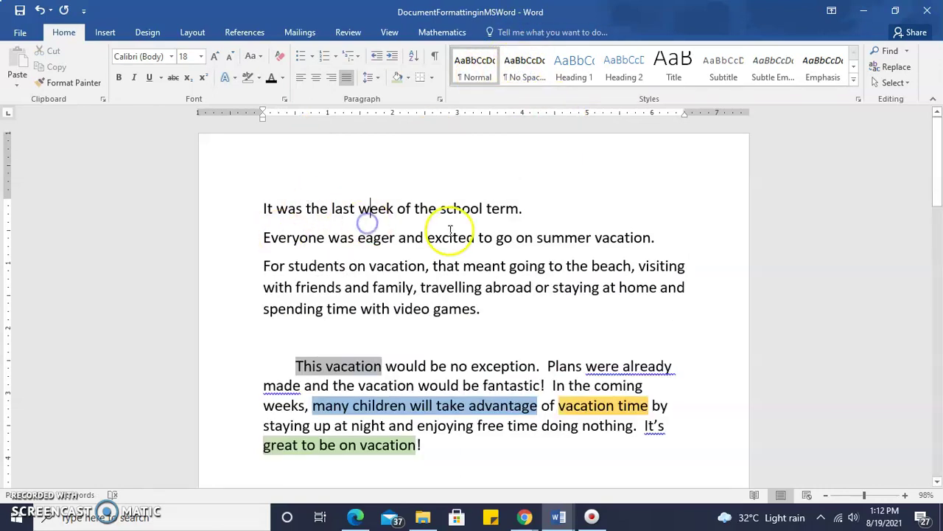
click(503, 236)
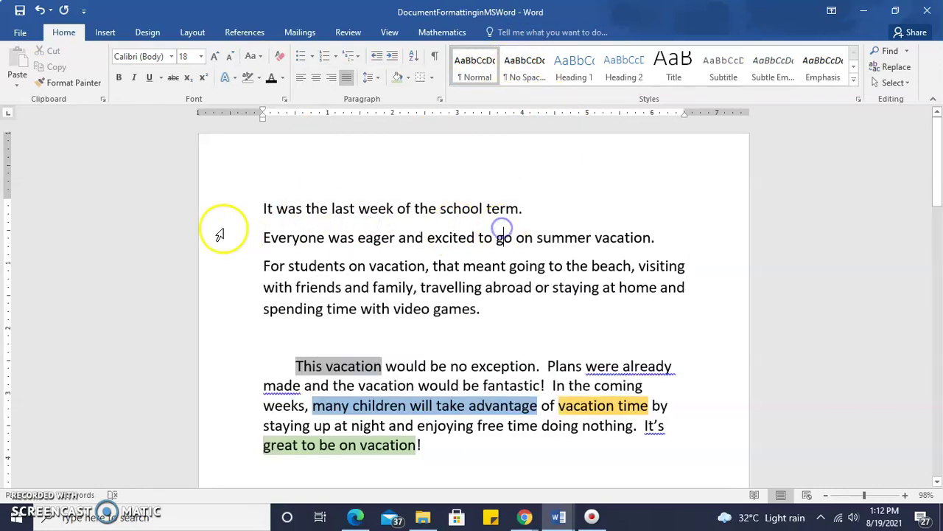
click(528, 72)
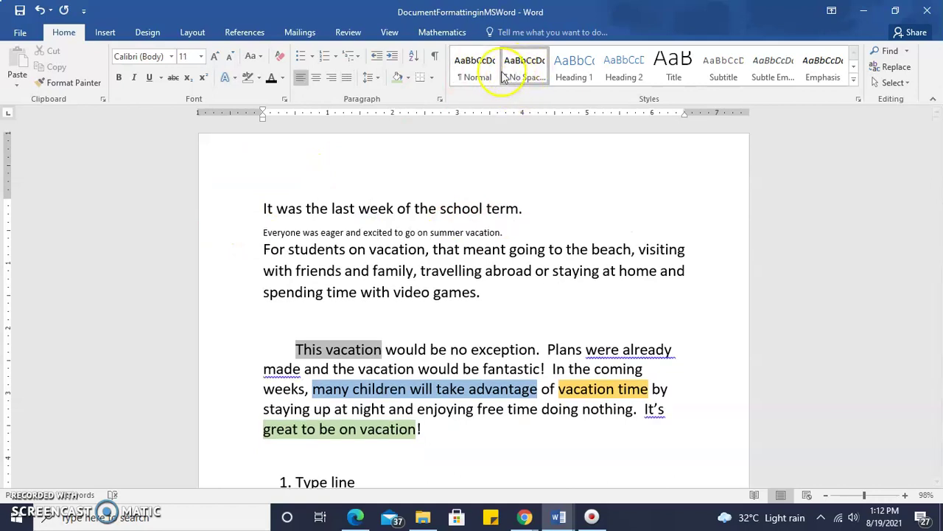
click(571, 70)
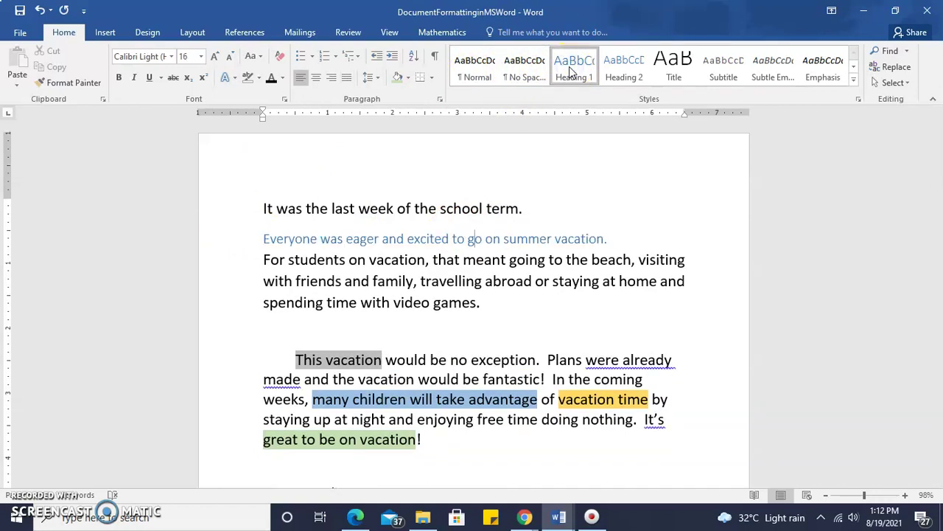
click(619, 70)
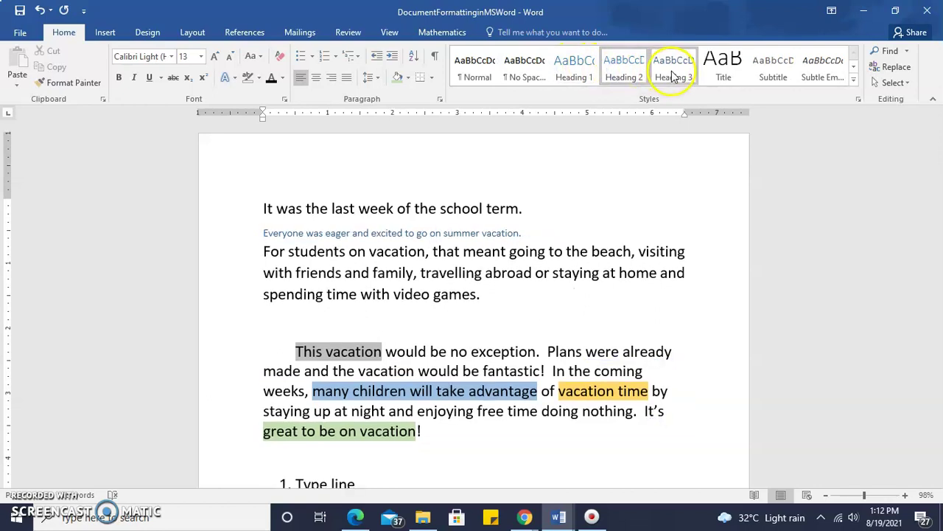
click(673, 70)
click(724, 68)
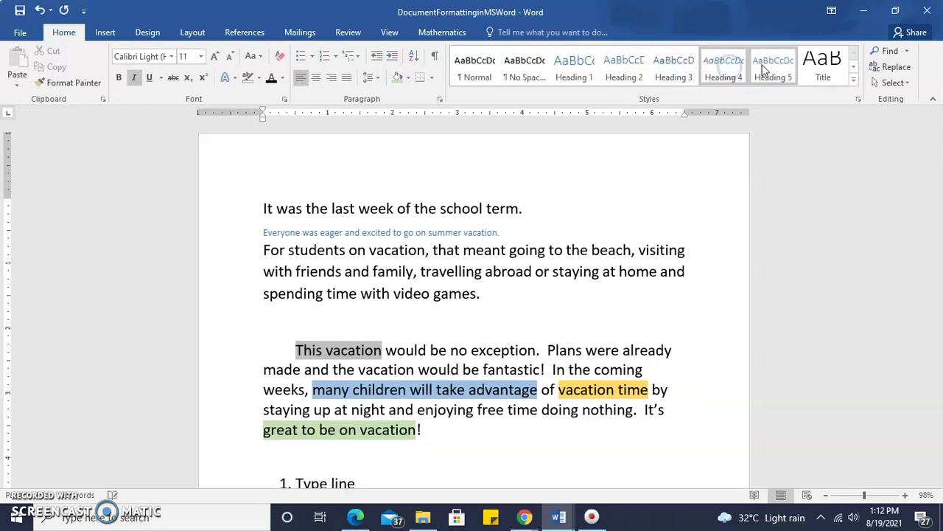
click(765, 66)
click(819, 65)
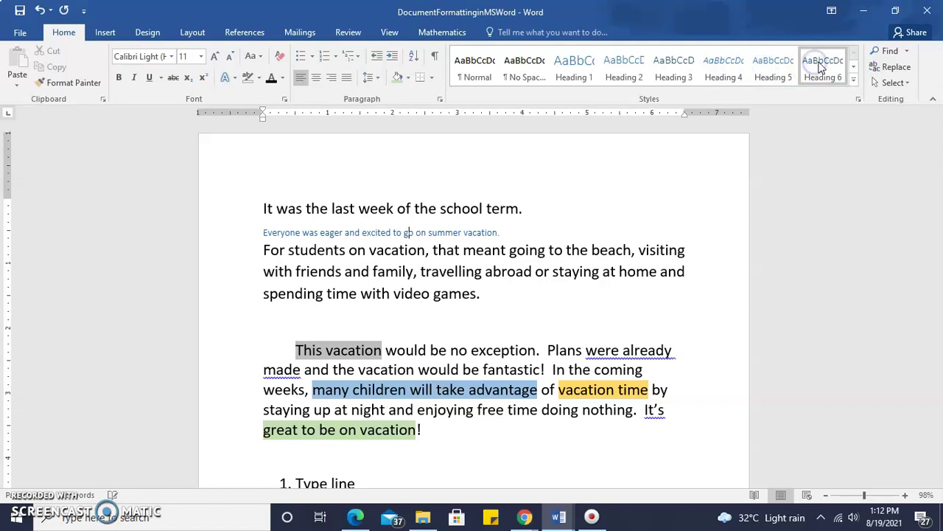
Try the Title and Subtitle styles on that line and italicise 'go' with the Emphasis style
click(853, 78)
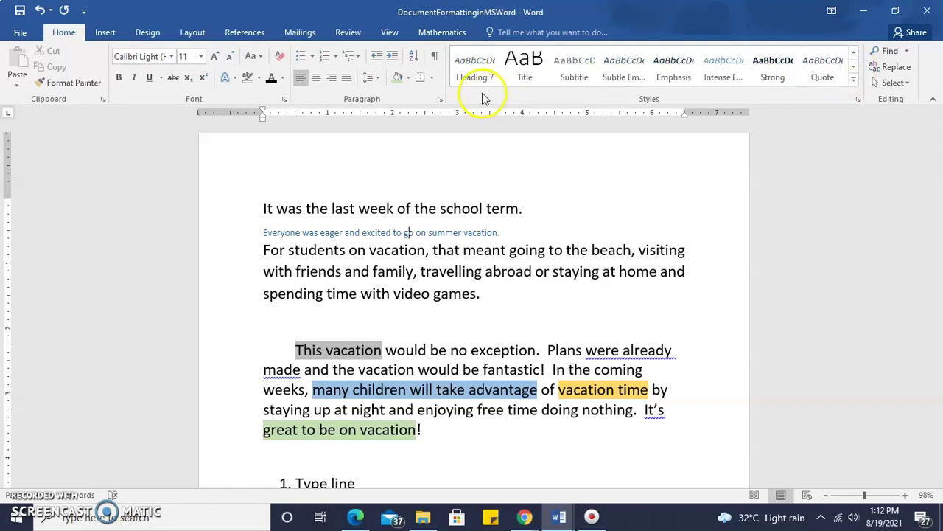
click(537, 70)
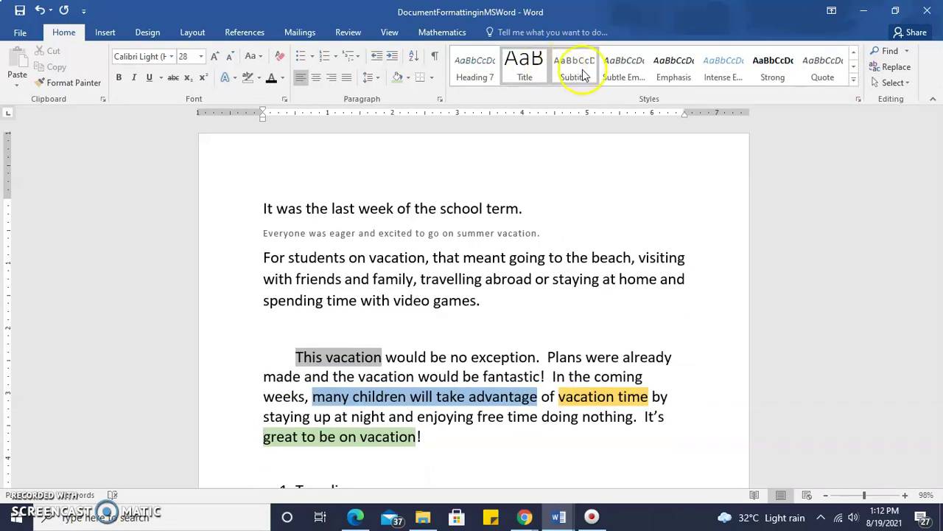
click(582, 70)
click(524, 65)
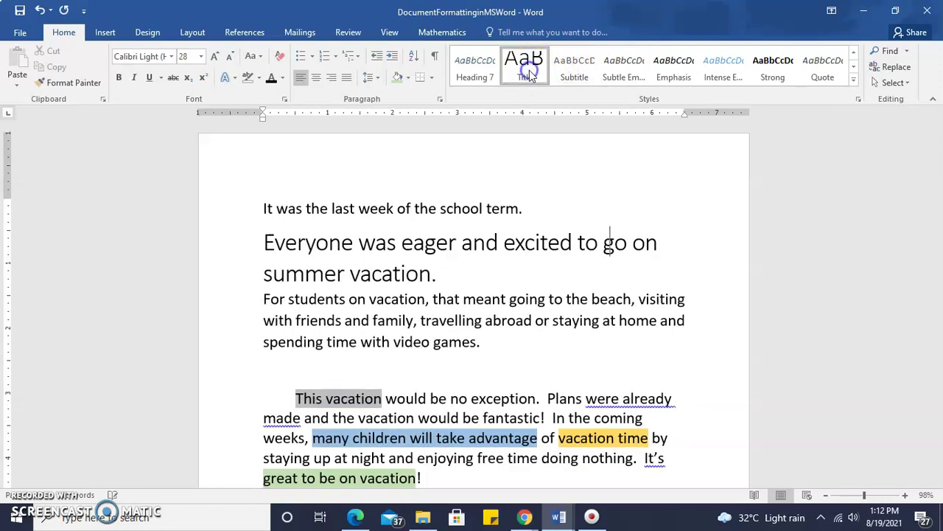
click(572, 74)
click(572, 74)
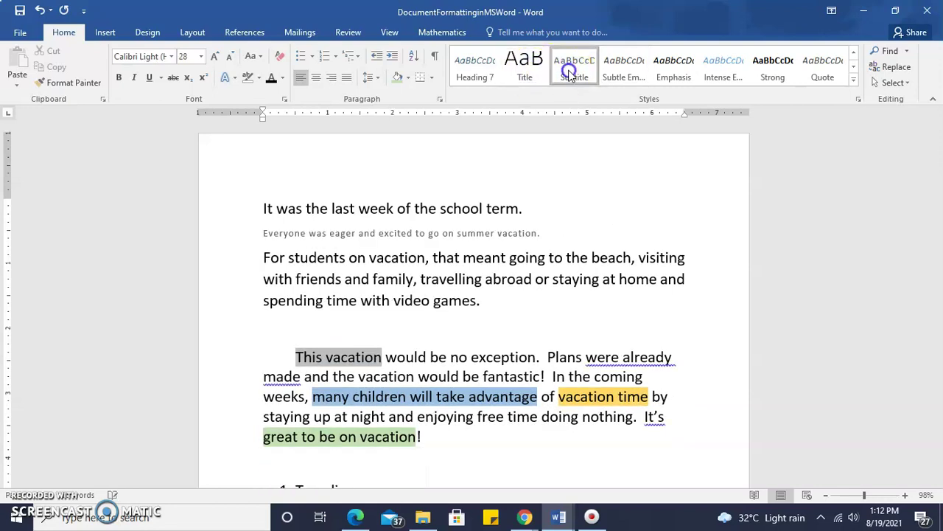
click(619, 81)
click(673, 68)
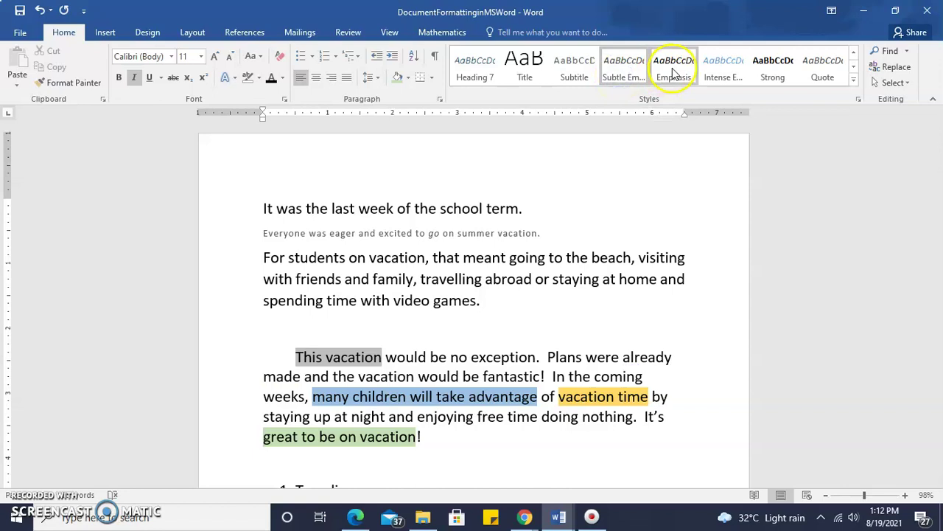
click(853, 67)
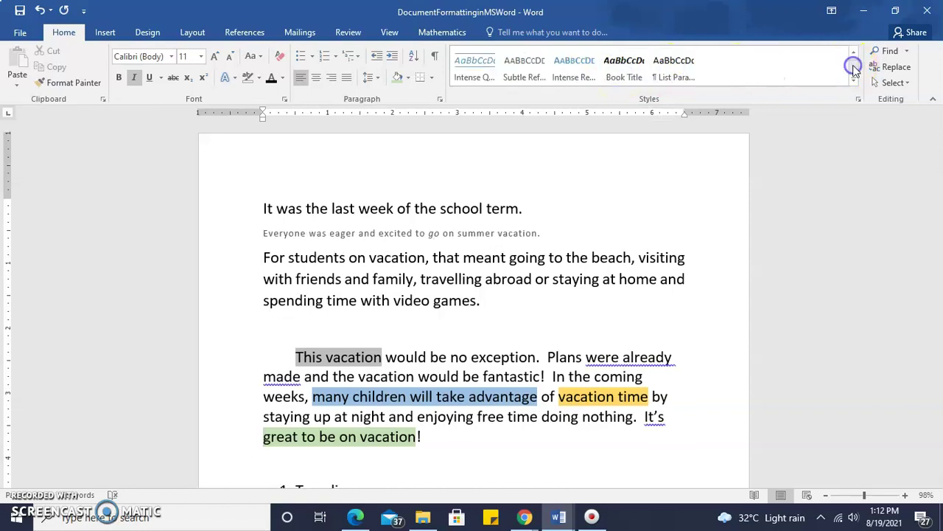
click(854, 57)
click(853, 58)
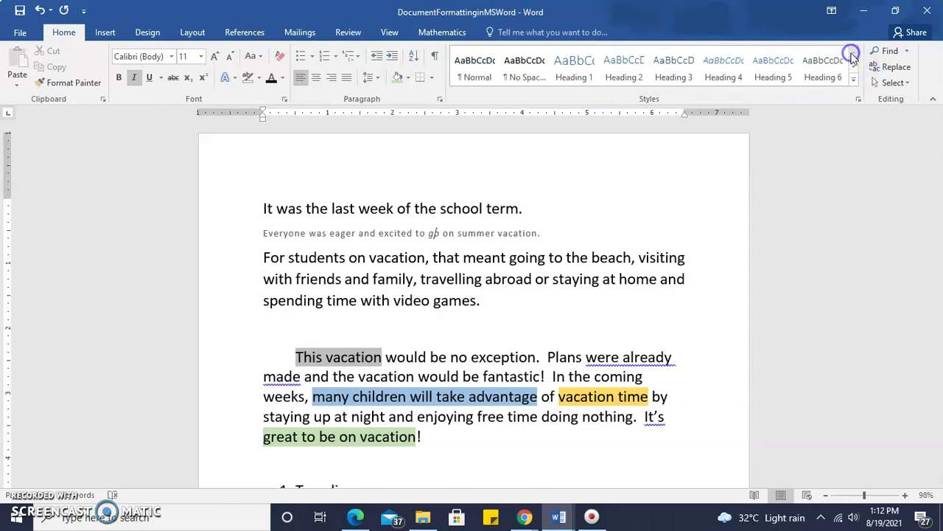
Apply Heading 1 to the 'Everyone was eager' line and the document's first line
click(479, 71)
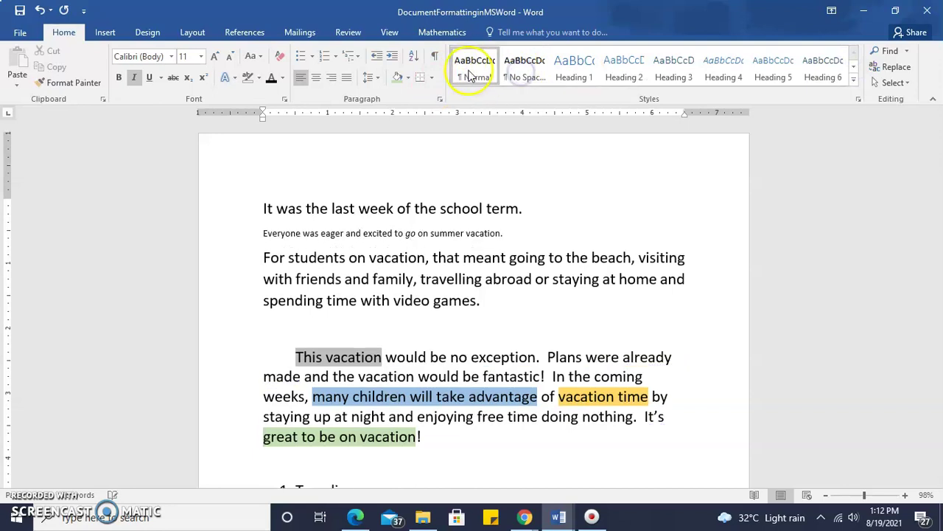
click(522, 70)
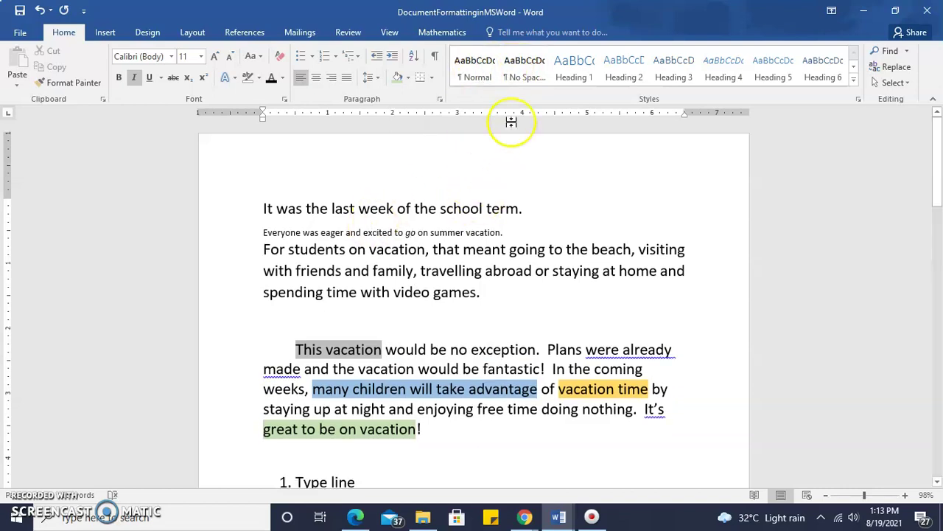
click(579, 74)
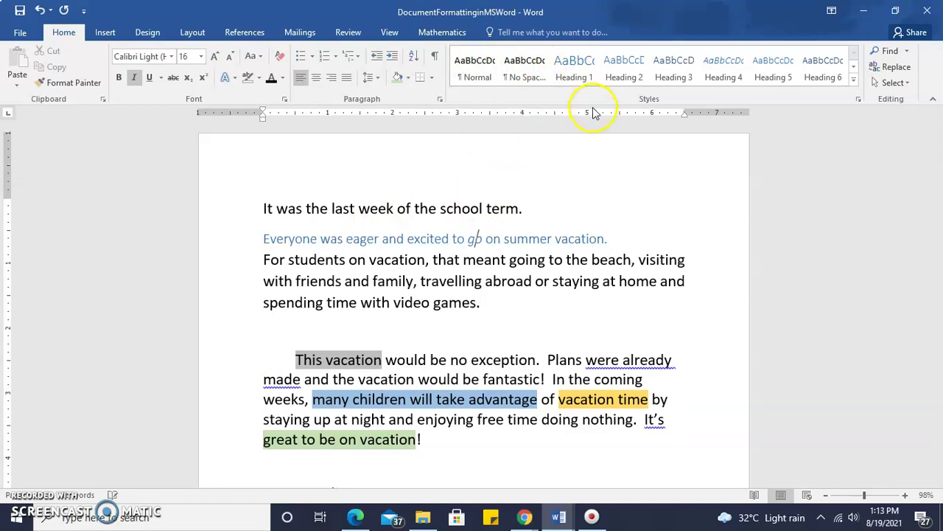
click(269, 237)
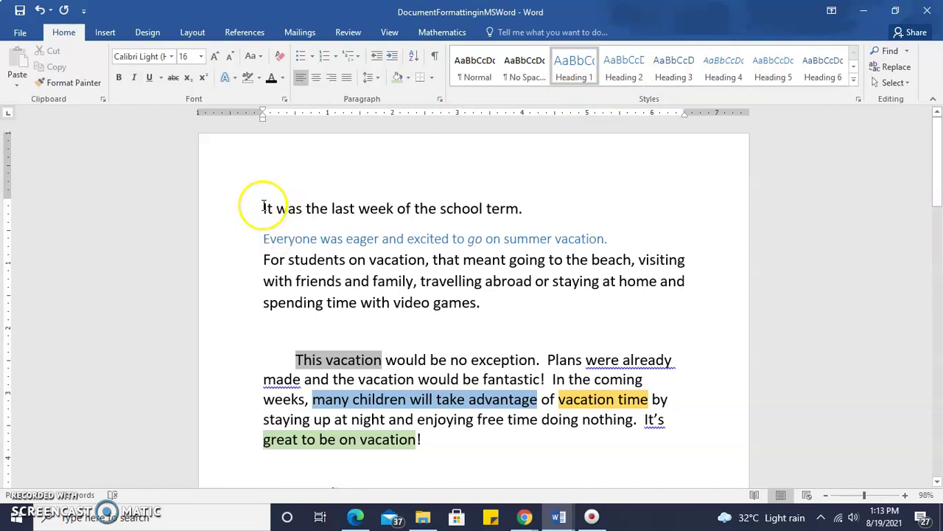
drag(264, 208, 521, 205)
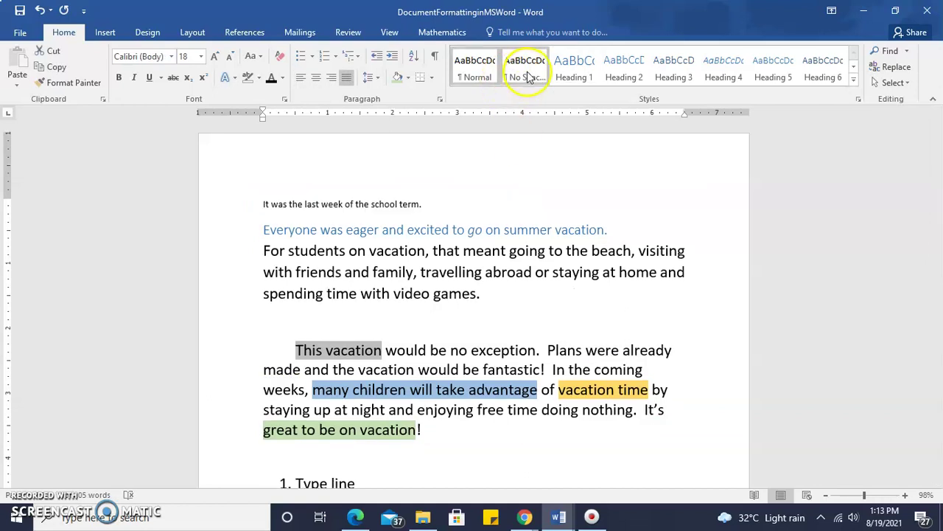
click(566, 77)
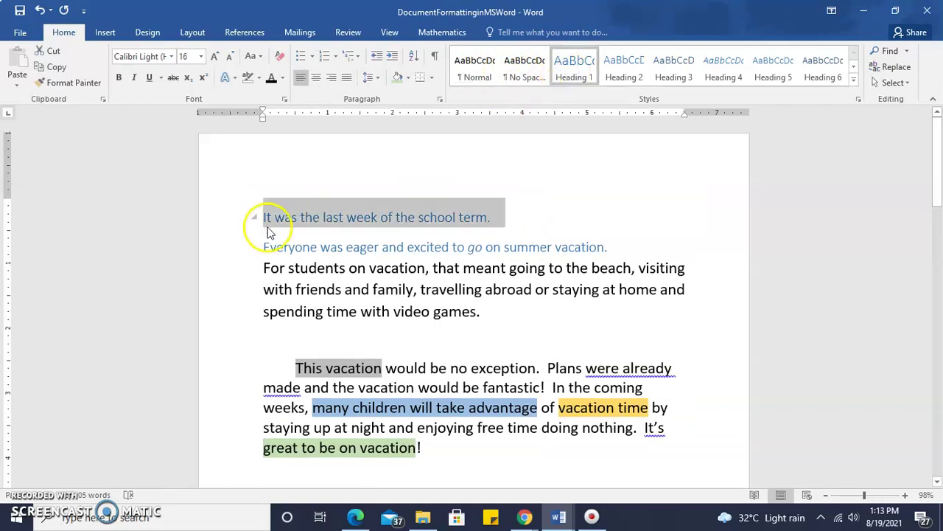
Browse the full styles gallery, then start modifying the Heading 1 style definition
click(858, 100)
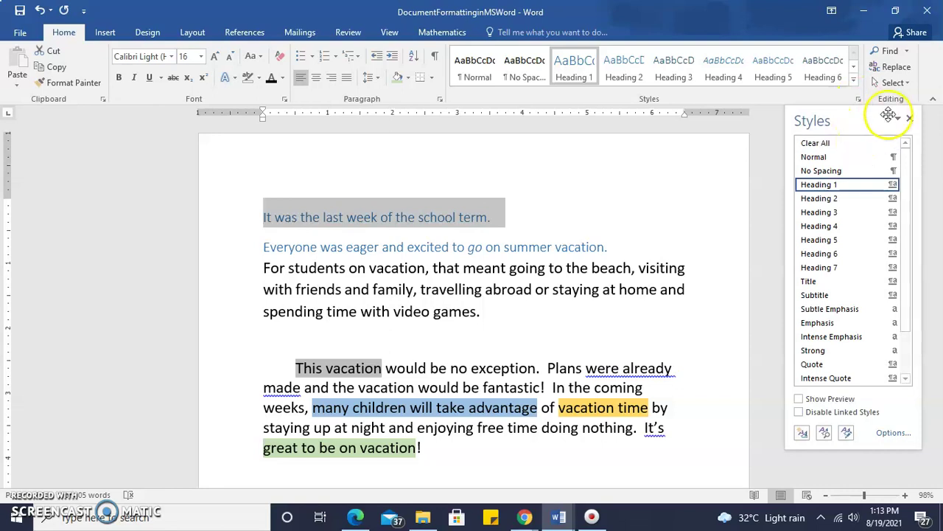
mouse_move(828, 206)
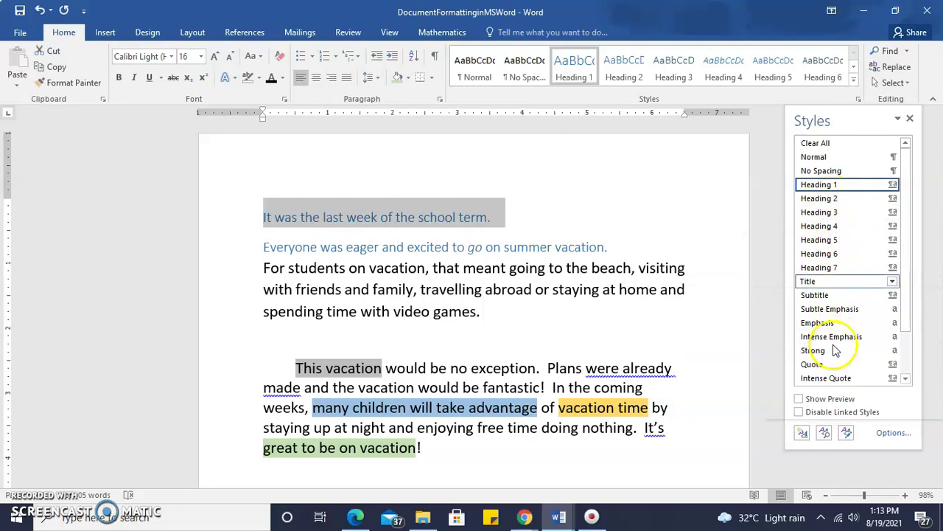
click(909, 120)
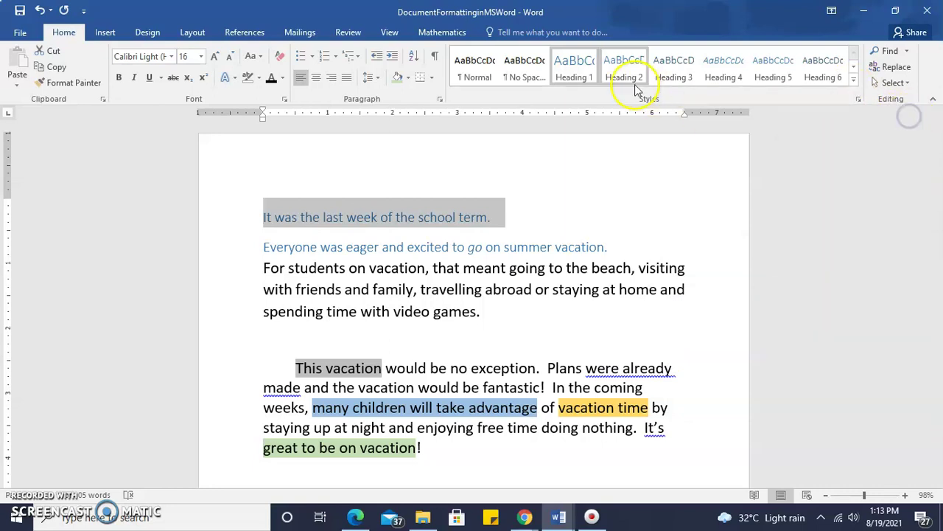
right_click(569, 78)
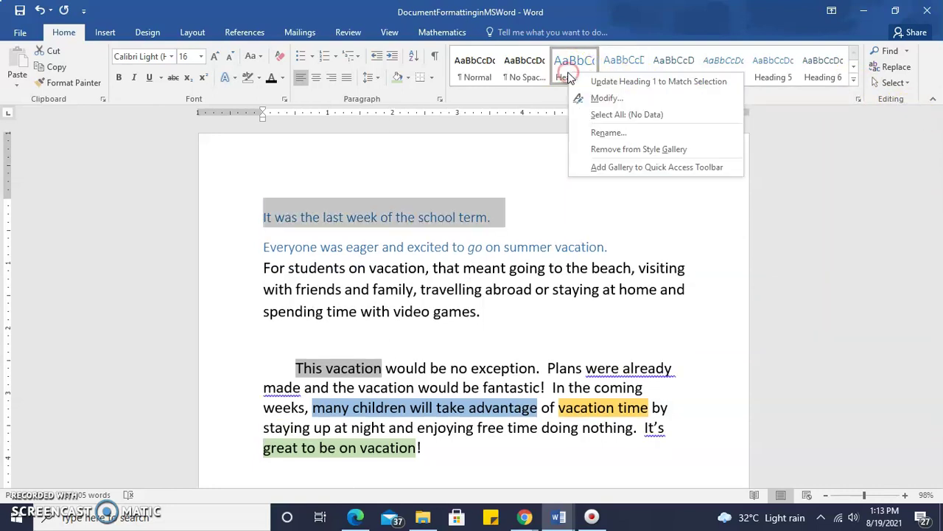
click(605, 102)
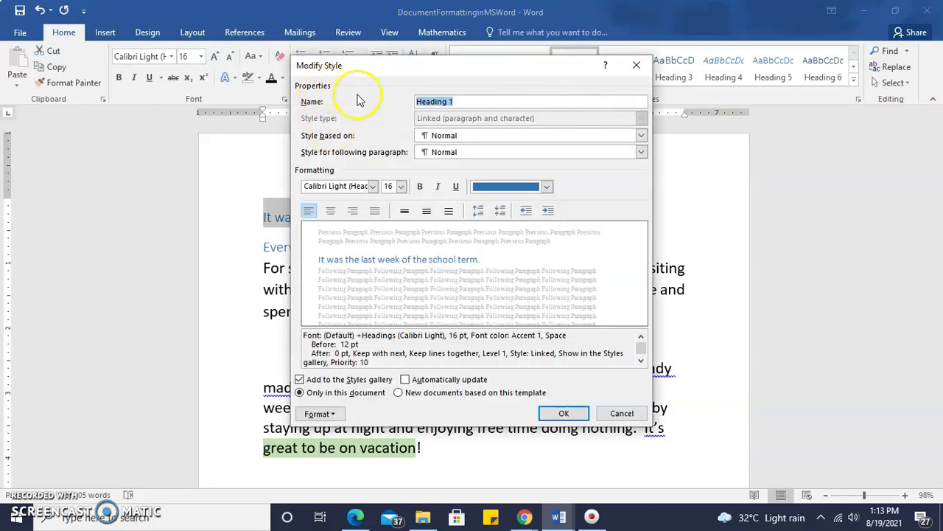
Set Heading 1 to red Arial Black at 12 pt and confirm
click(547, 189)
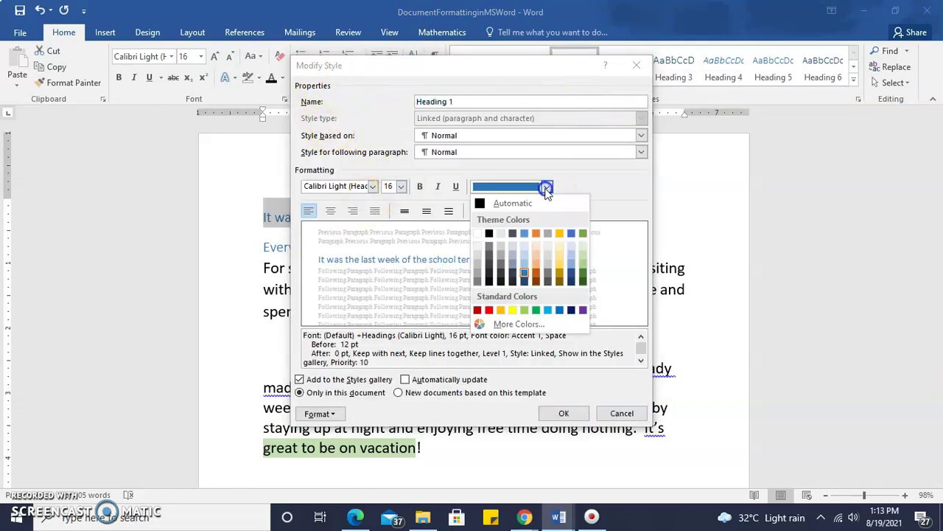
click(489, 310)
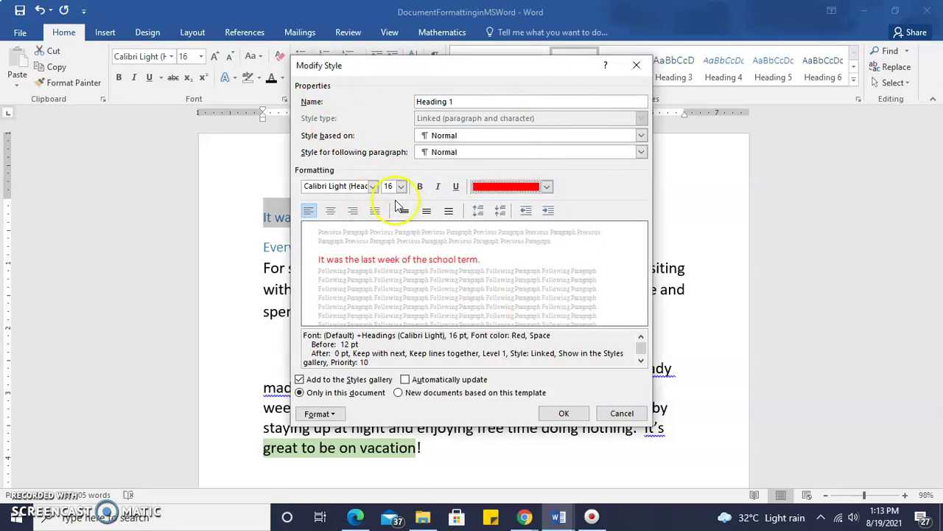
click(371, 186)
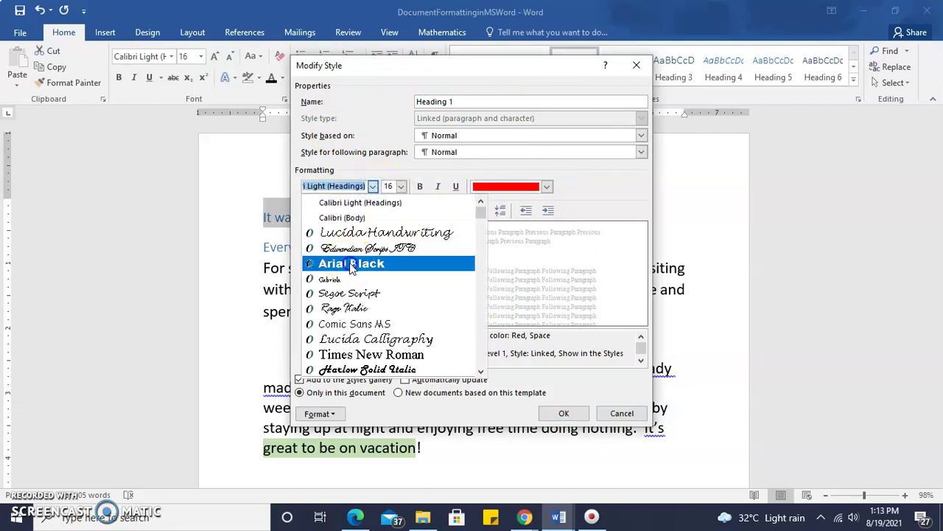
click(341, 259)
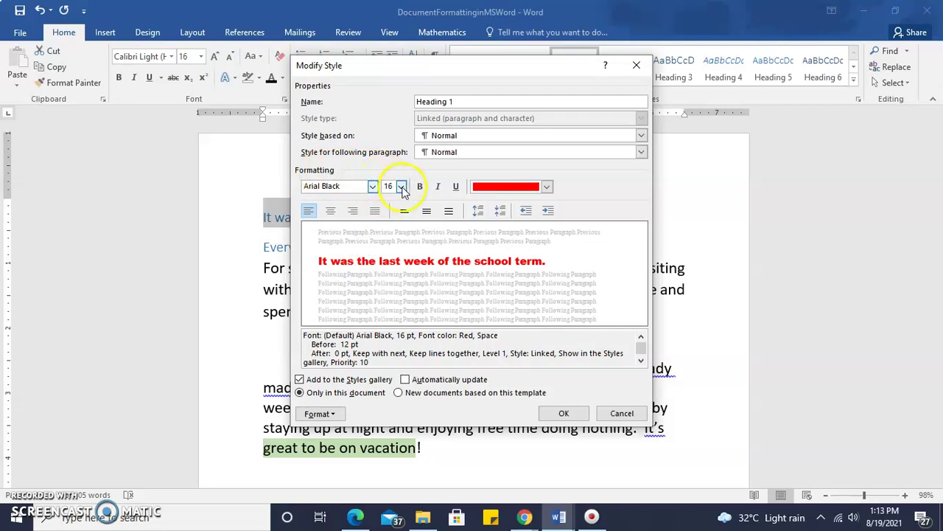
click(401, 187)
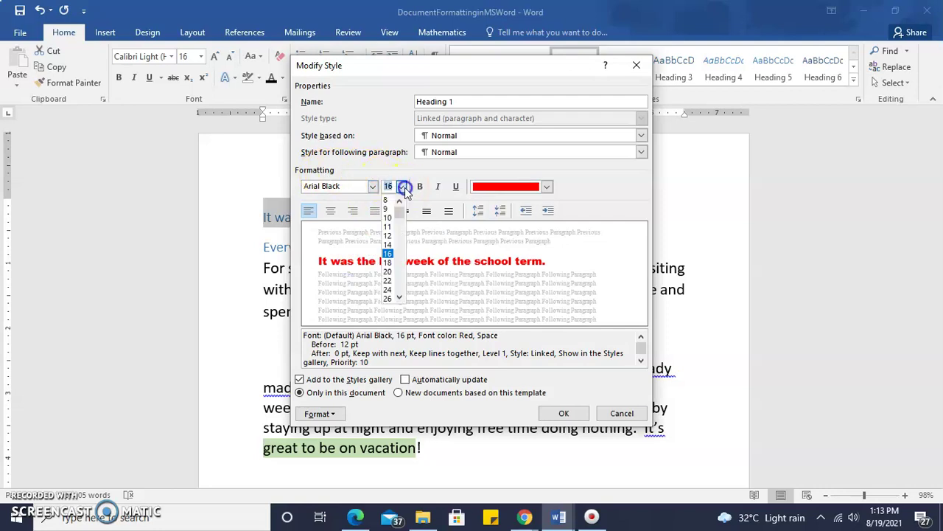
click(387, 235)
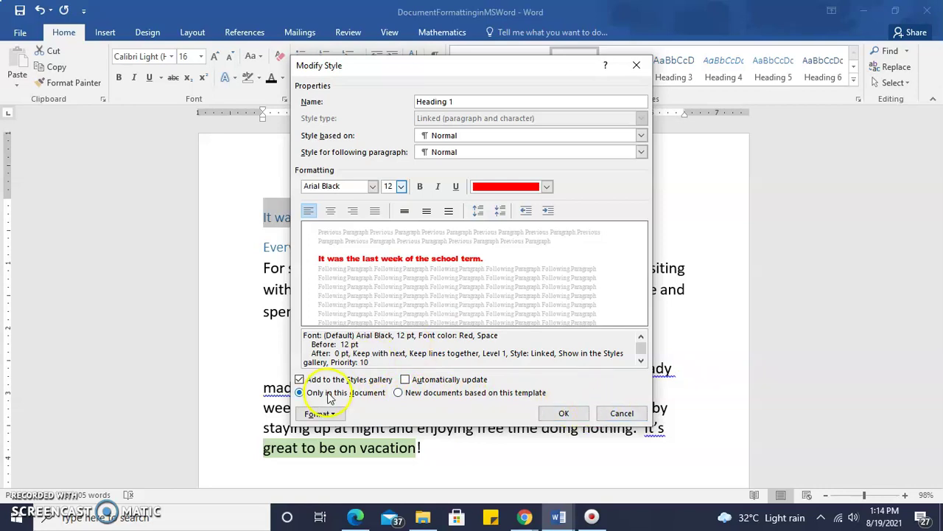
click(561, 412)
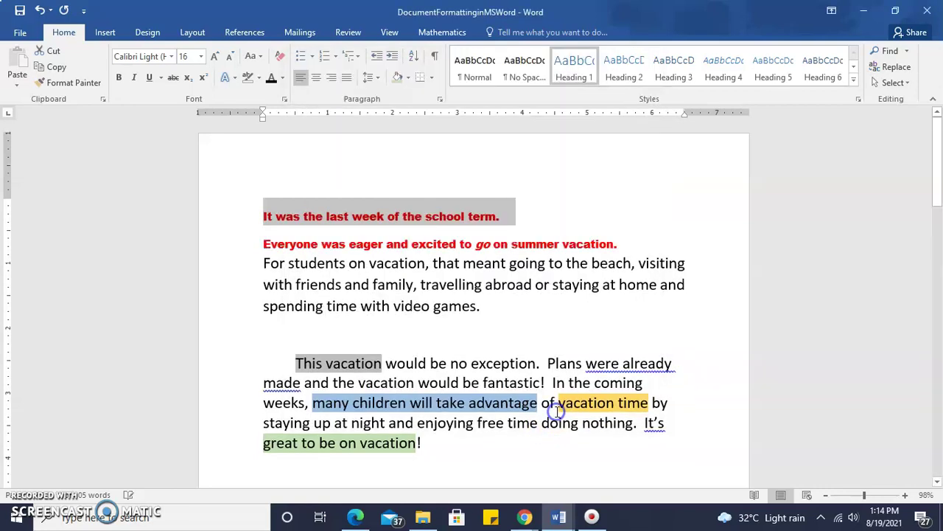
Apply Heading 1 to the phrase 'would be no exception.'
click(509, 303)
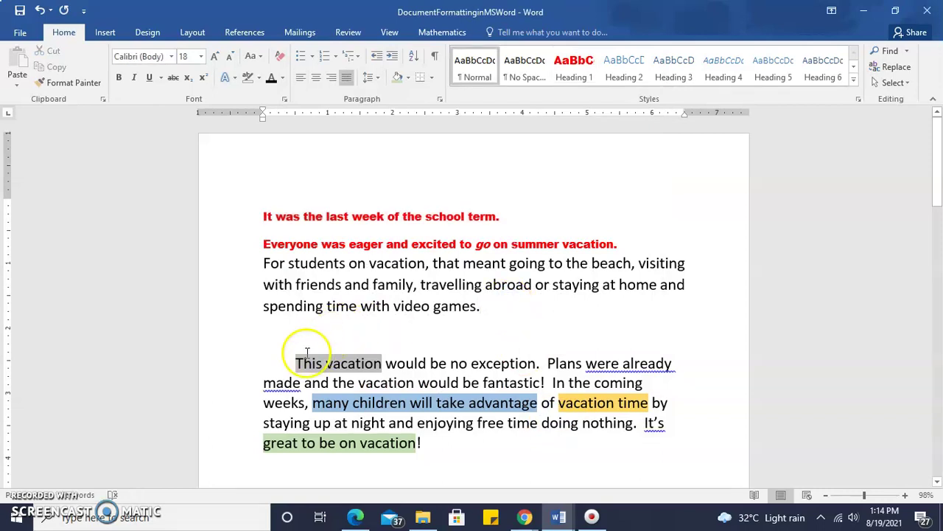
drag(388, 361, 501, 361)
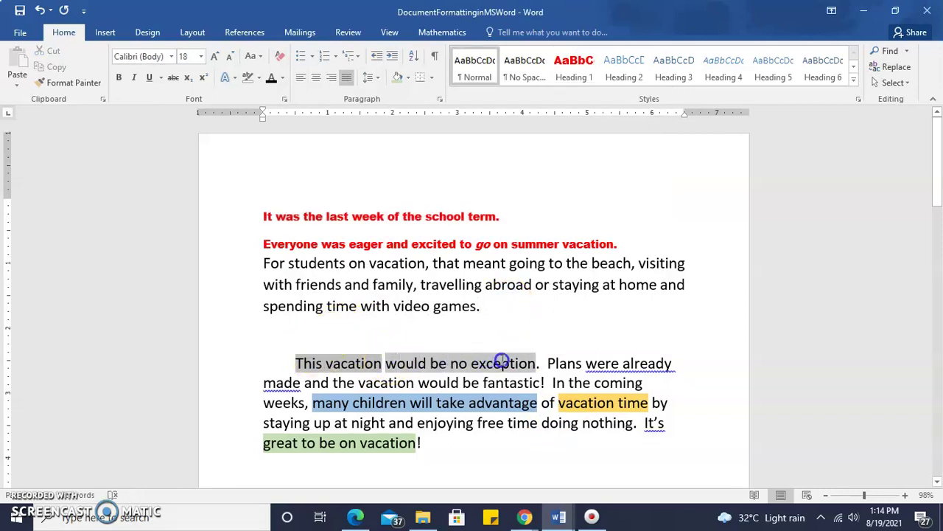
click(572, 73)
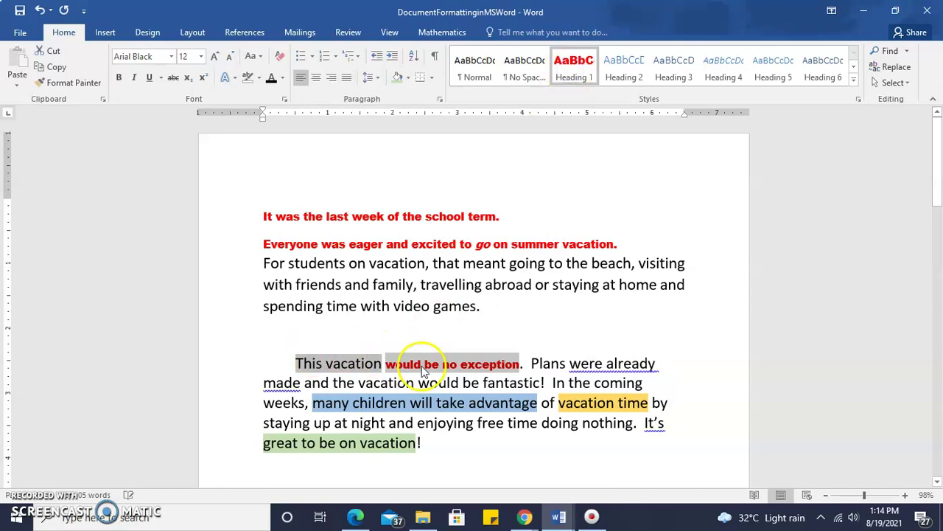
Apply Heading 1 to 'enjoying free time doing nothing' and remove the empty paragraph's extra spacing
drag(418, 423, 615, 422)
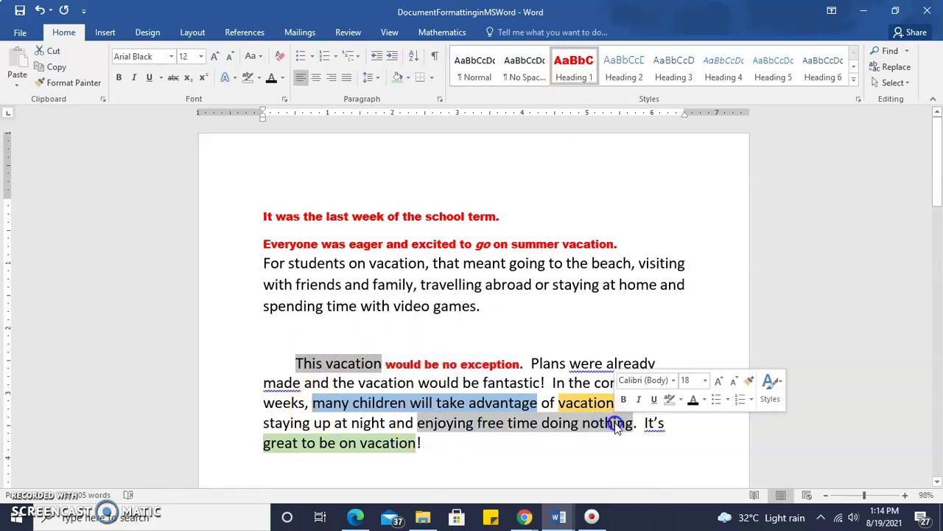
click(574, 67)
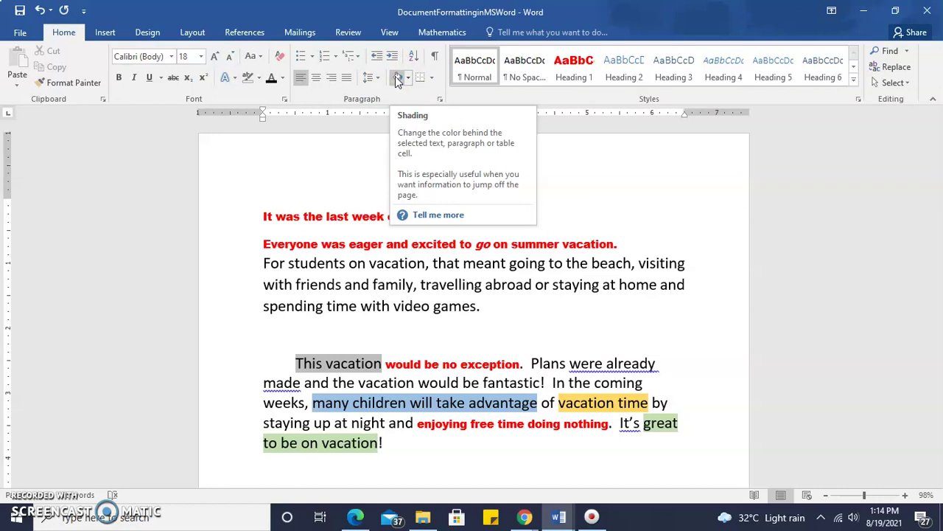
click(525, 76)
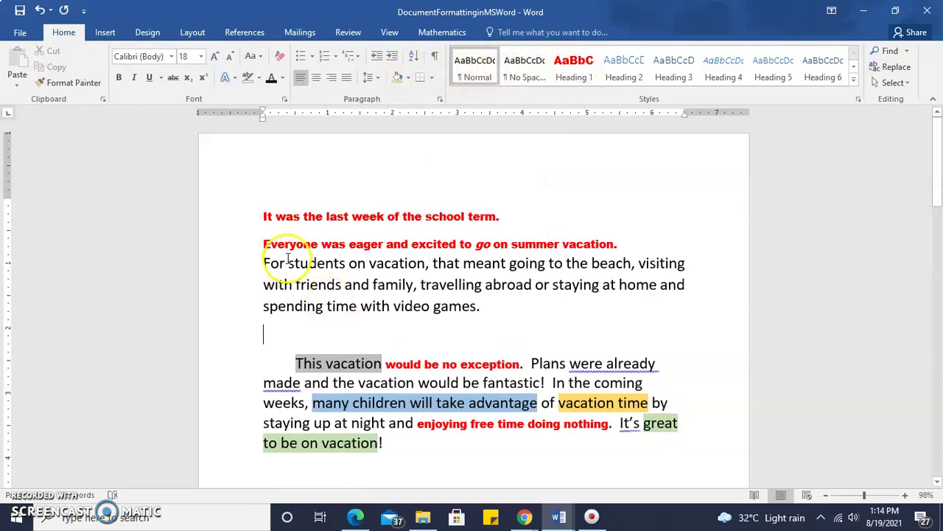
drag(263, 263, 455, 278)
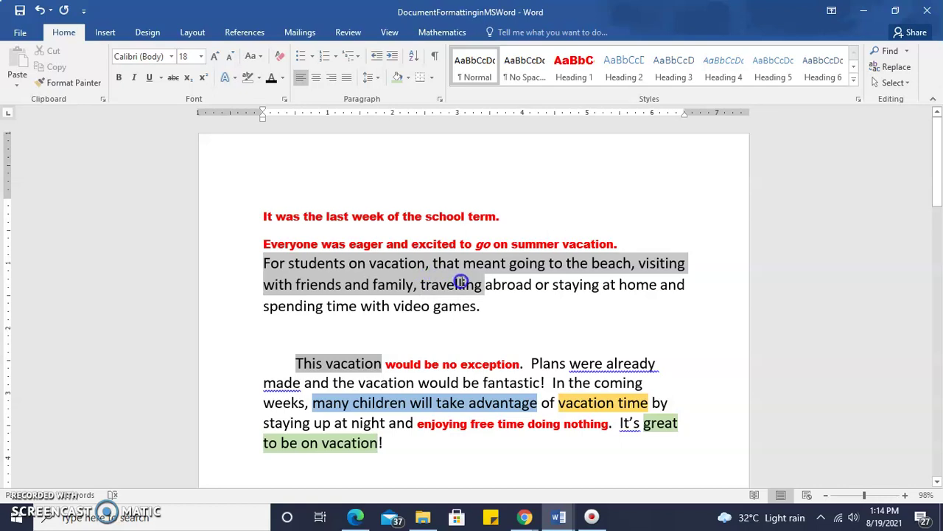